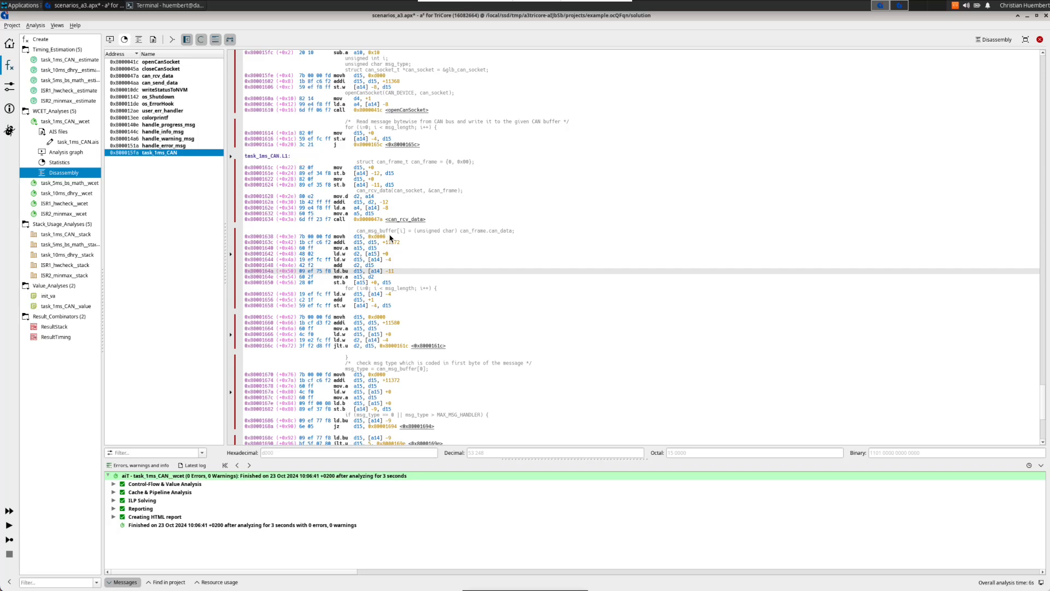
Step: Open the Symbols view through the go-to-everywhere search
click(523, 256)
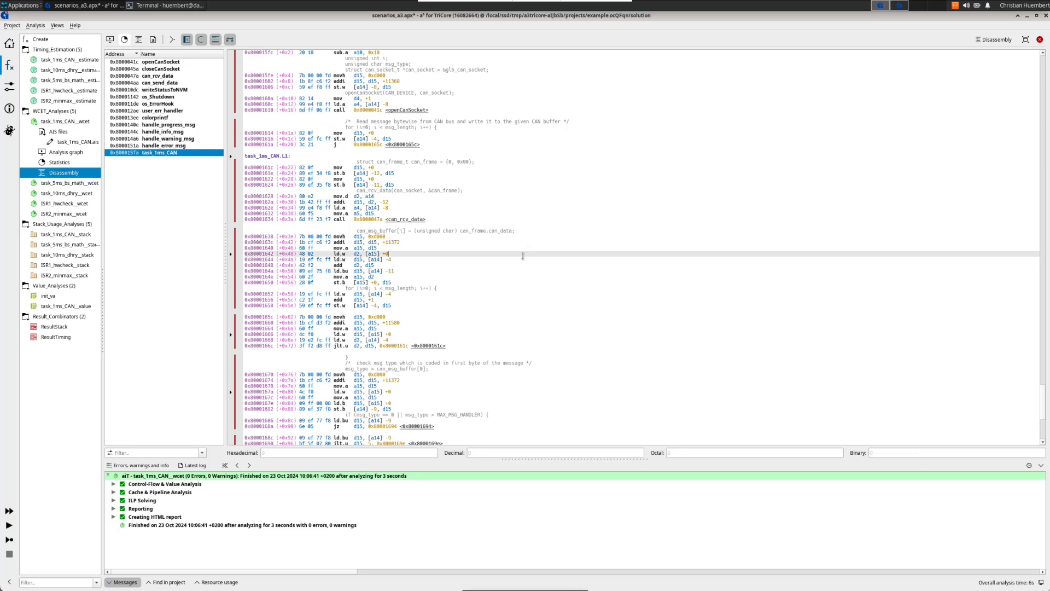
key(ctrl+p)
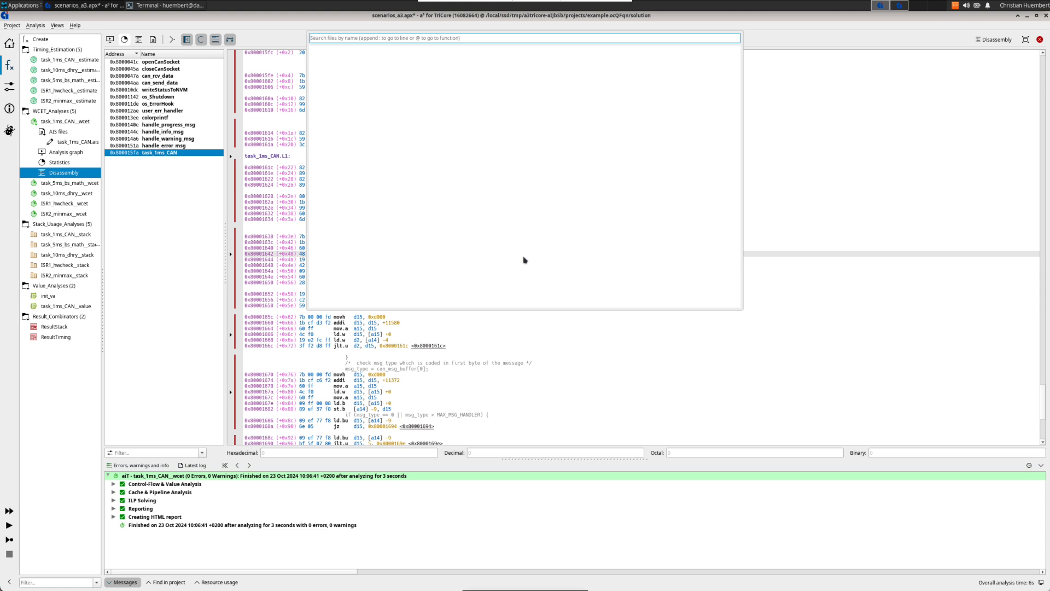
text(symbo)
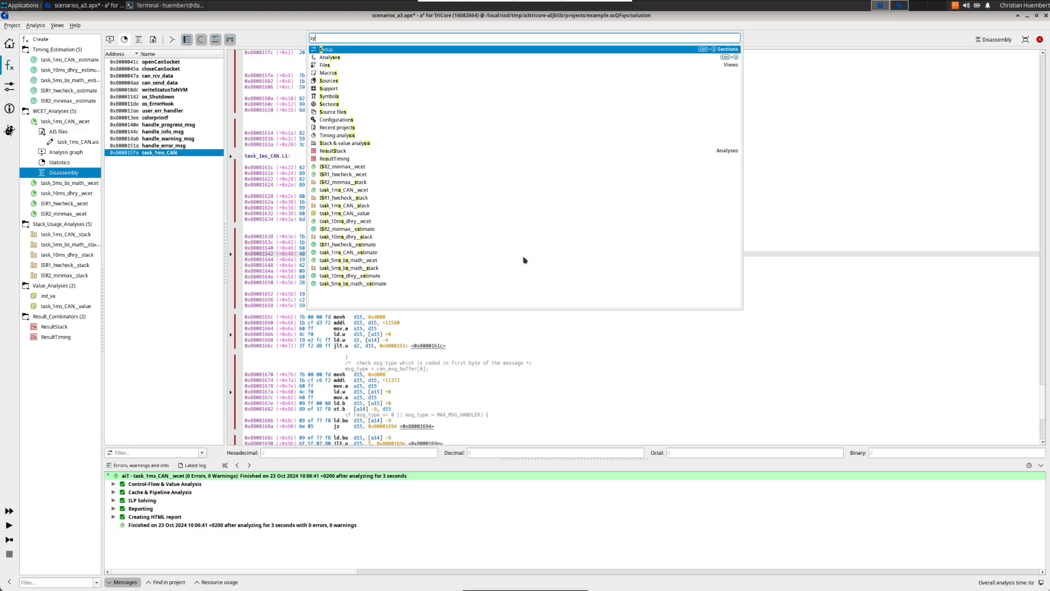
key(Return)
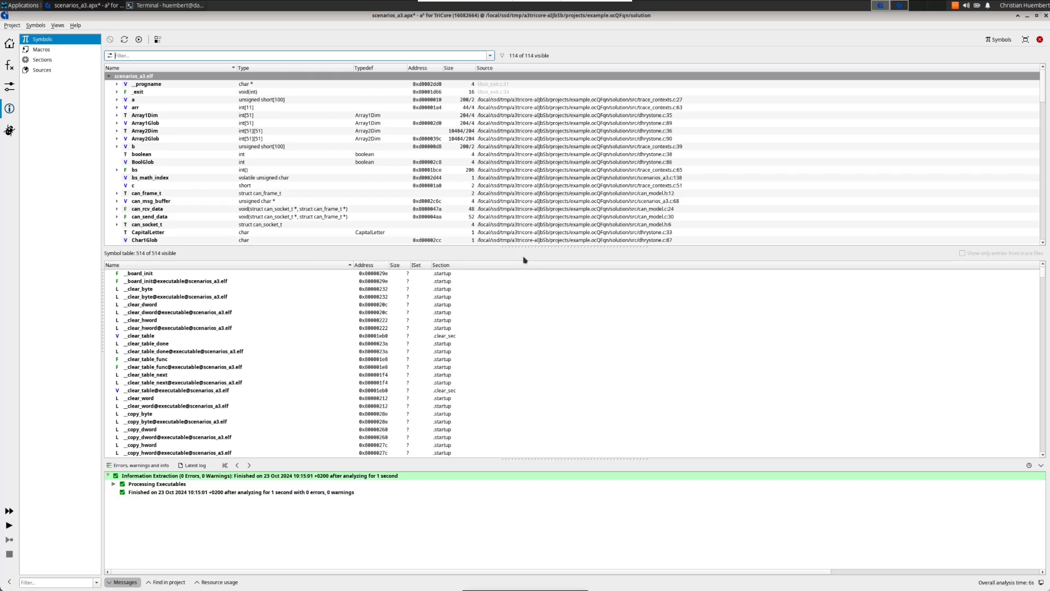
Step: Jump to the init_va analysis through the go-to-everywhere search
key(ctrl+p)
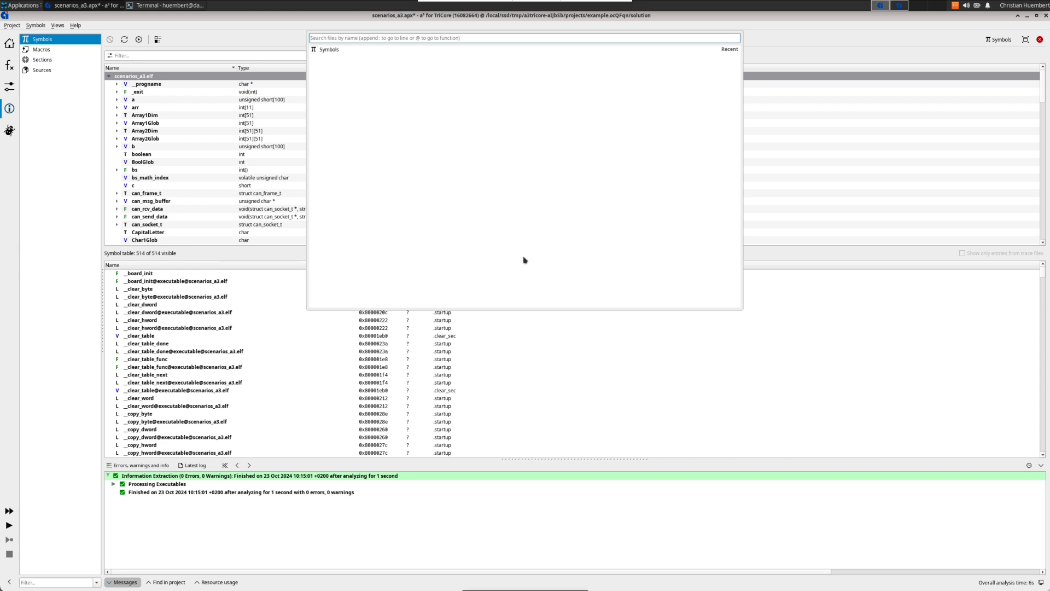
text(init_)
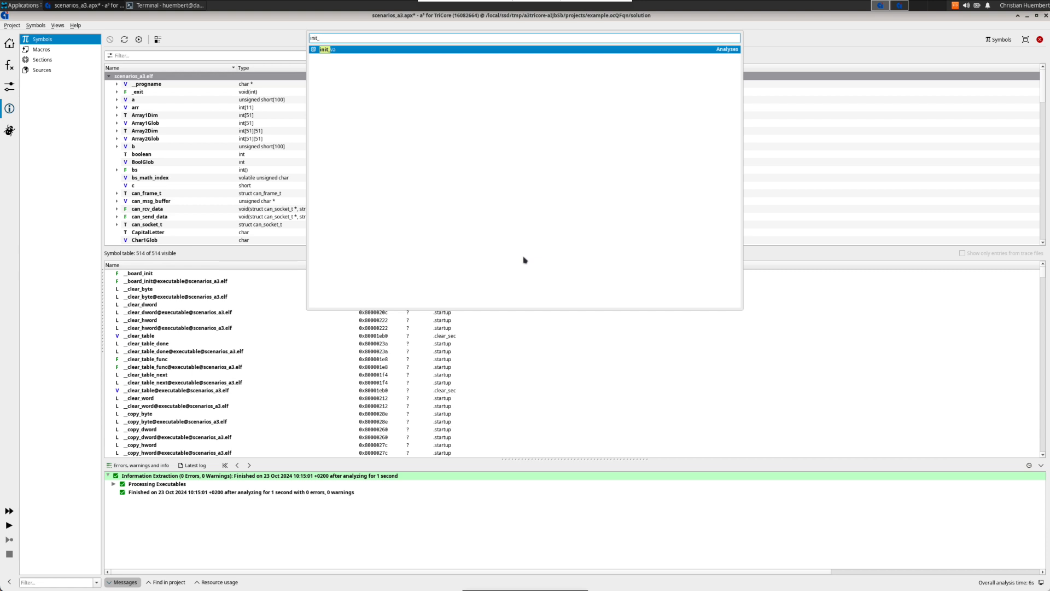
key(Return)
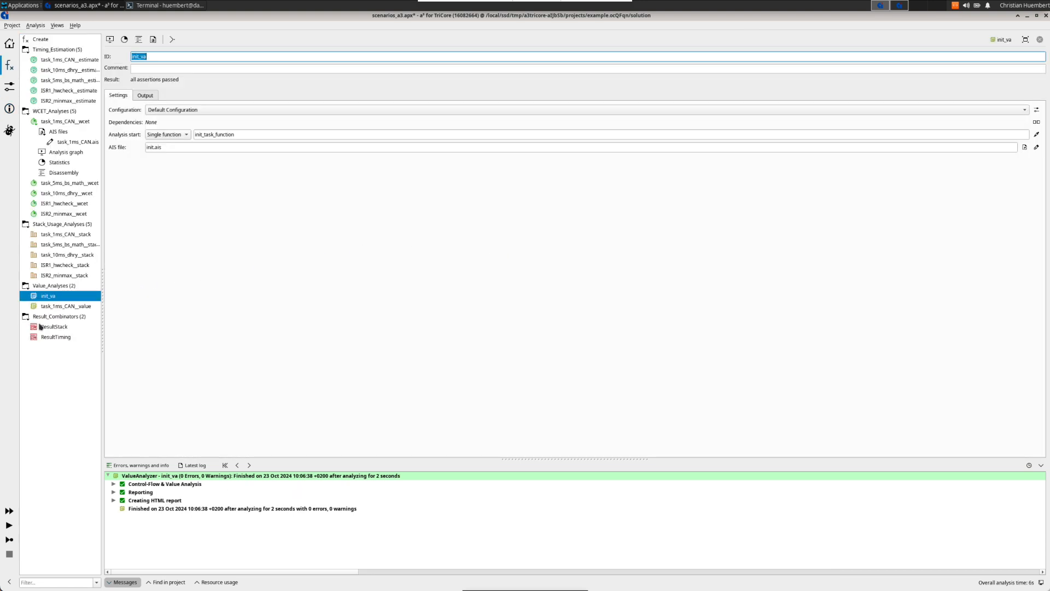
Step: Open the project overview and turn on the dependency graph below the analyses table
click(10, 513)
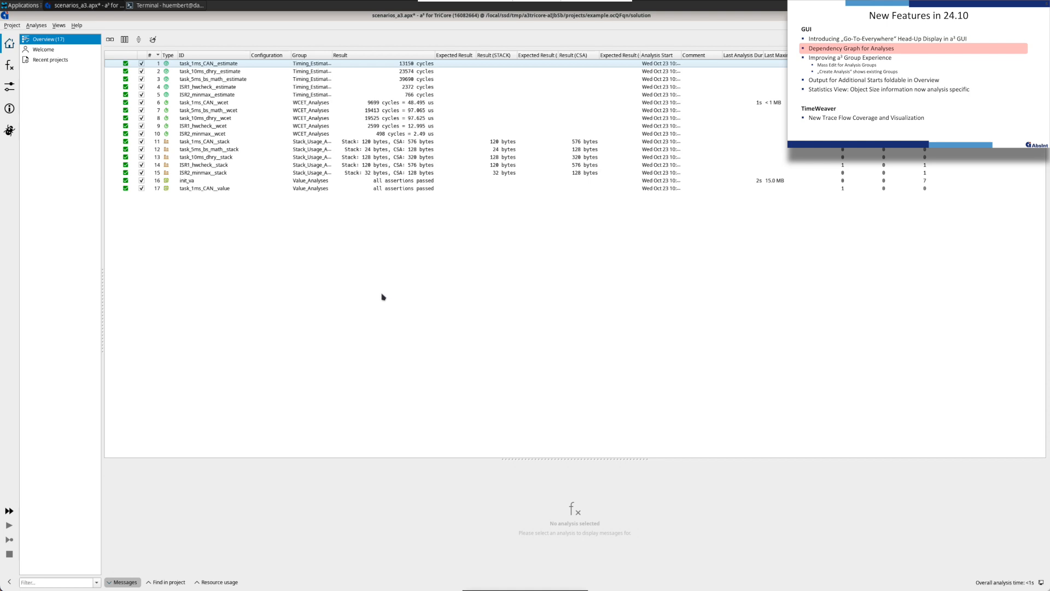
click(111, 41)
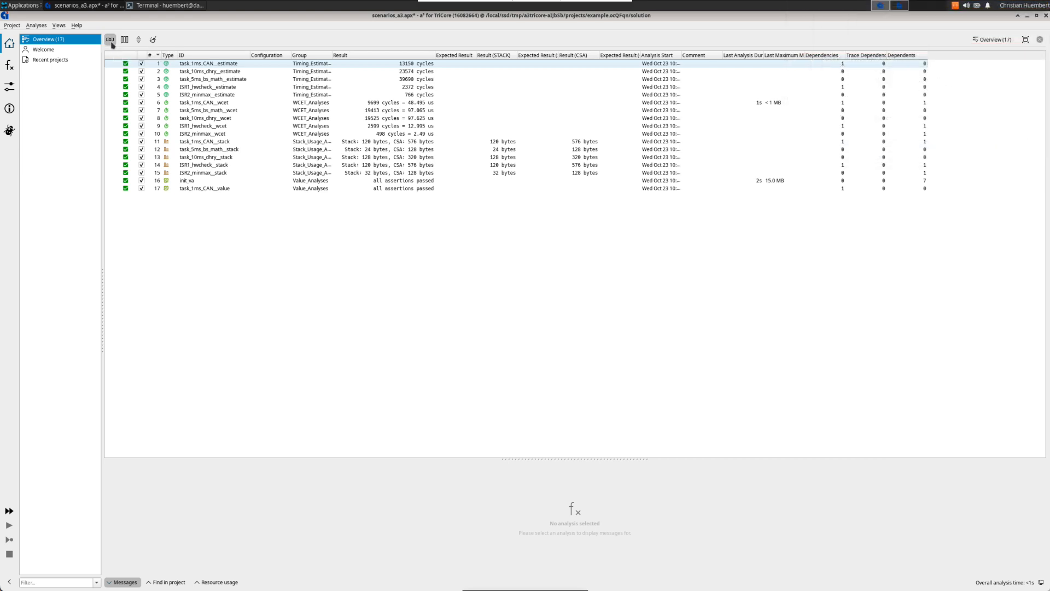
drag(585, 374, 556, 241)
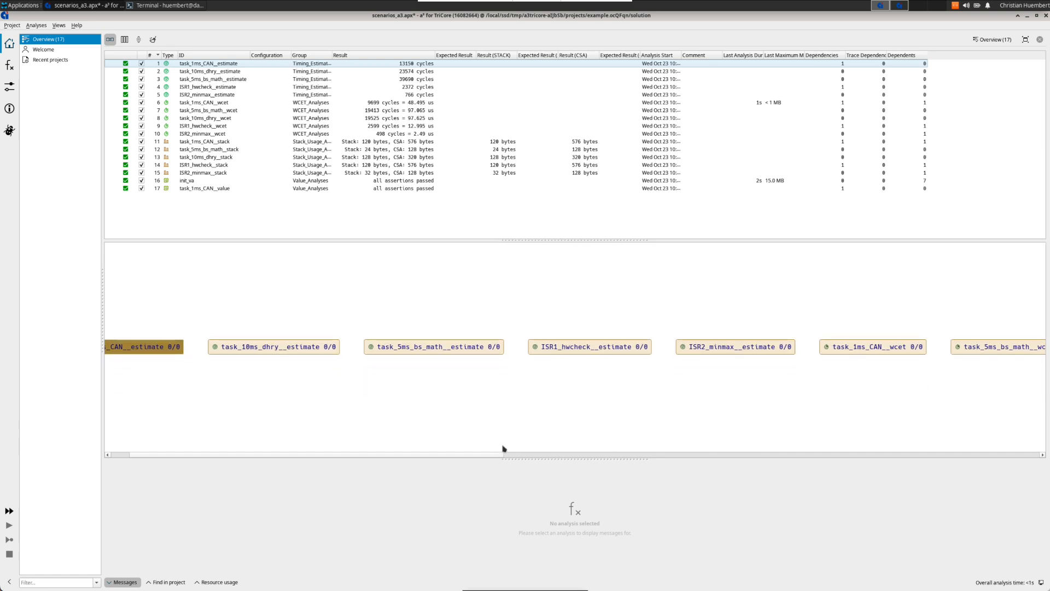
drag(445, 453, 349, 449)
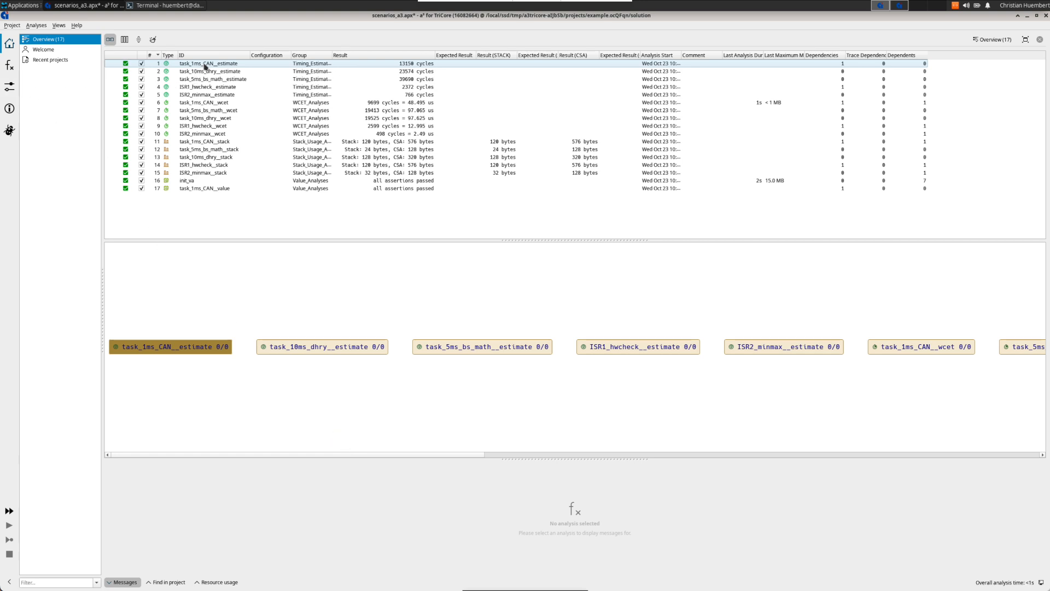
Step: Add init_va and task_1ms_CAN__value as dependencies of the task_1ms_CAN__estimate analysis and review the dependency graph
click(206, 66)
click(172, 40)
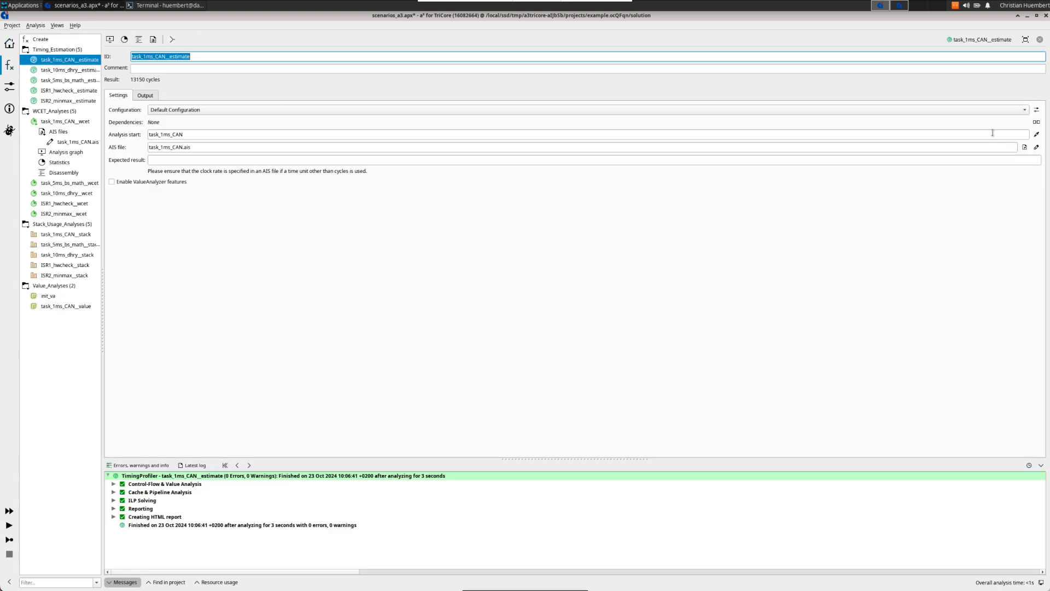
click(1037, 124)
scroll(494, 285, down, 1)
click(445, 324)
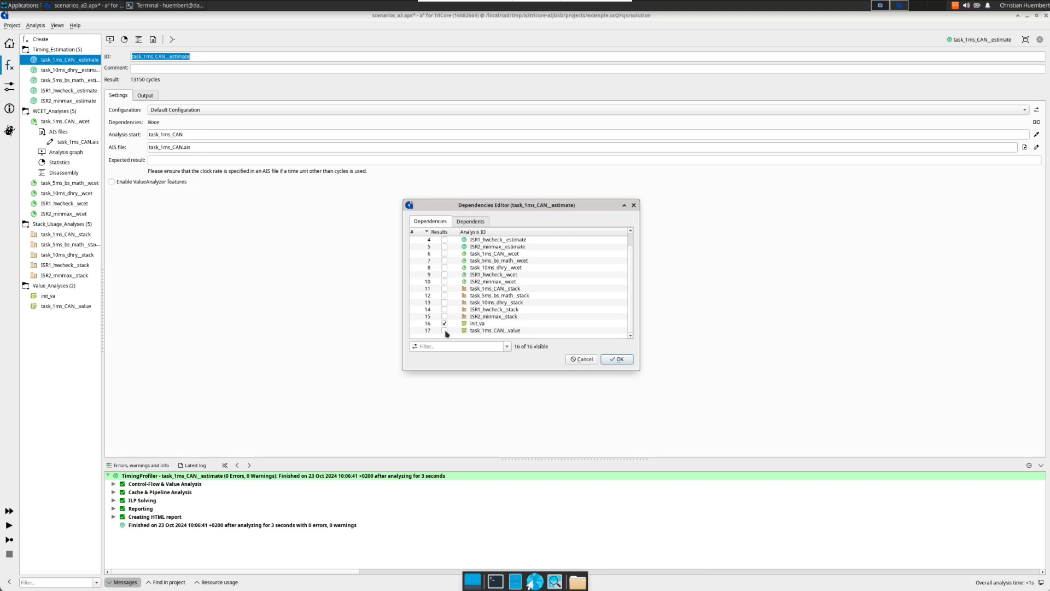
click(445, 330)
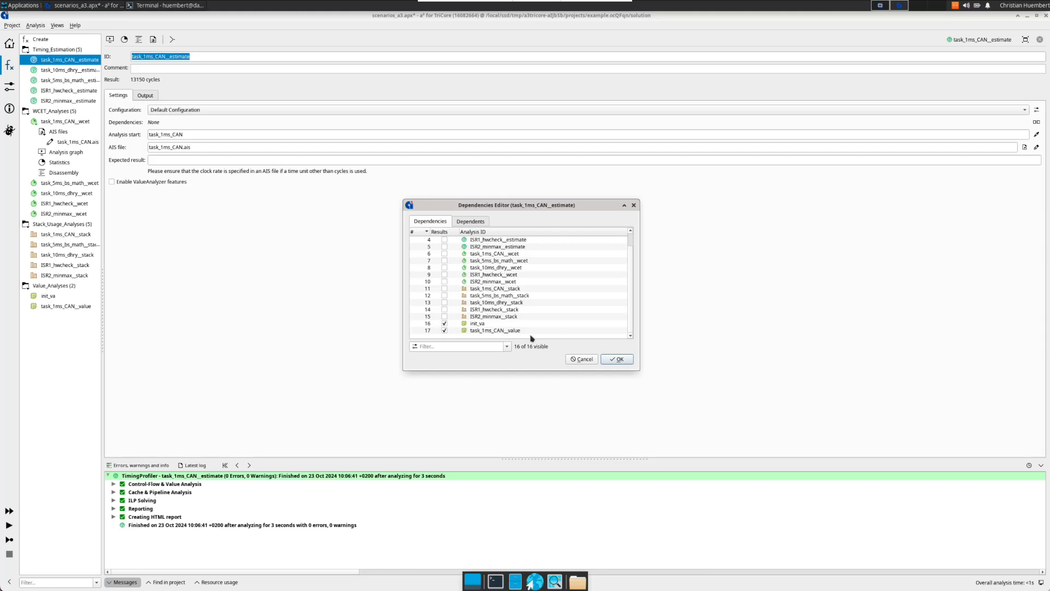
click(619, 359)
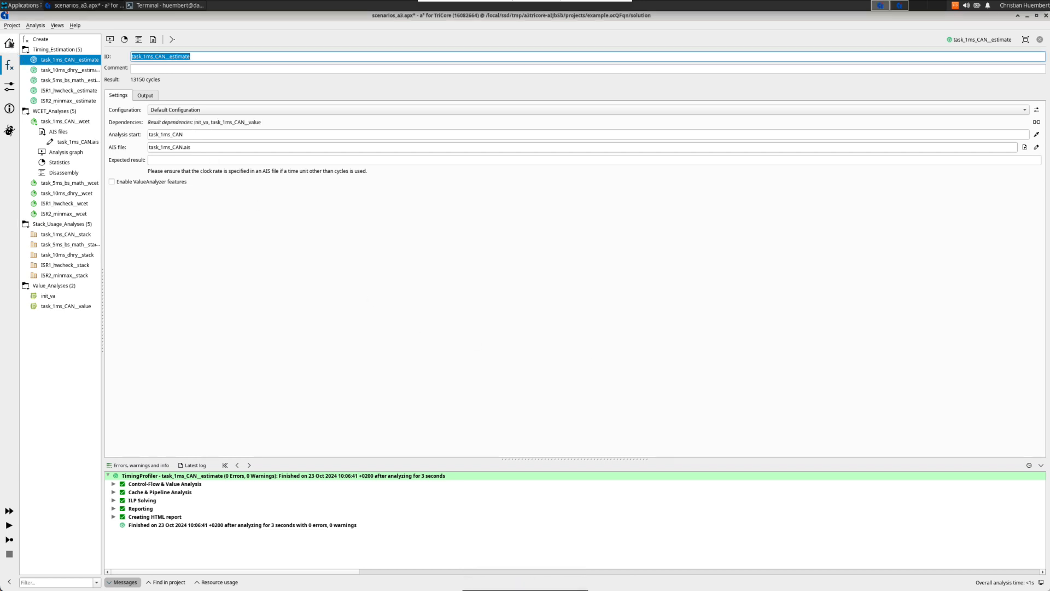
click(10, 44)
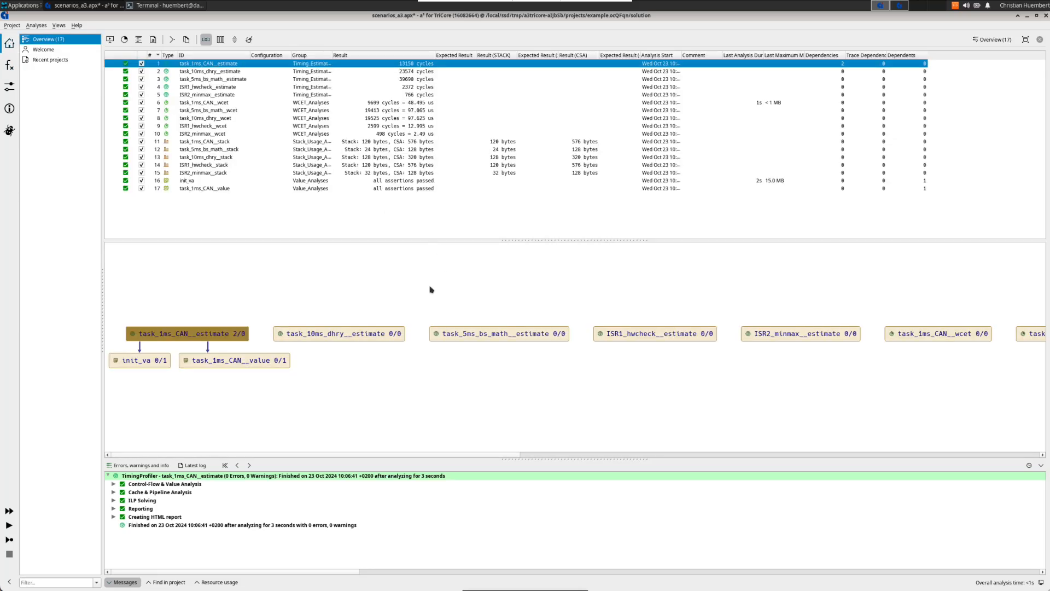
click(232, 384)
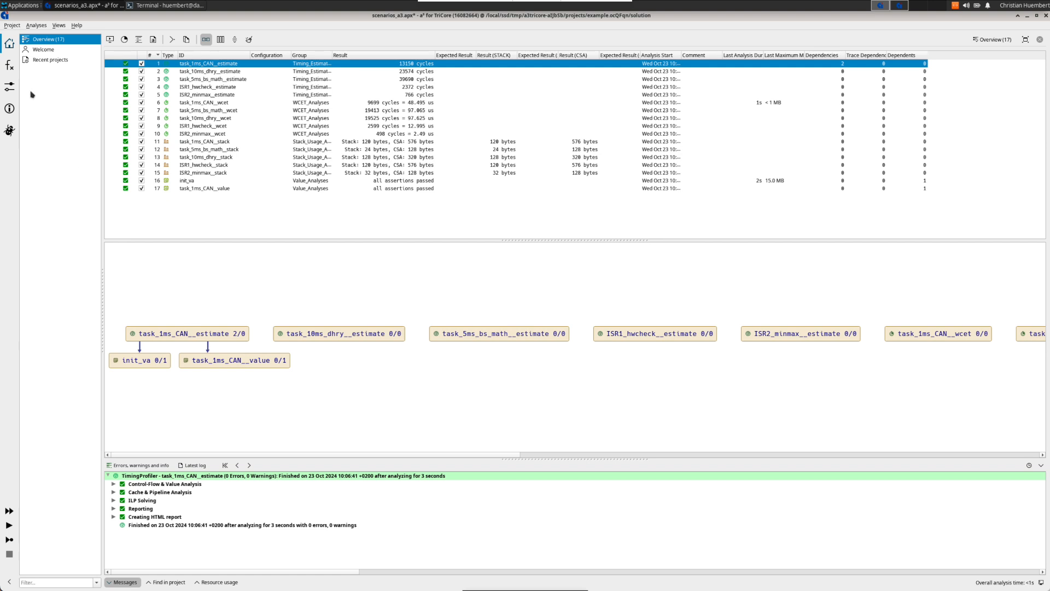
Step: Create a new ResultCombinator analysis with the ID GlobalStackUsage
click(11, 67)
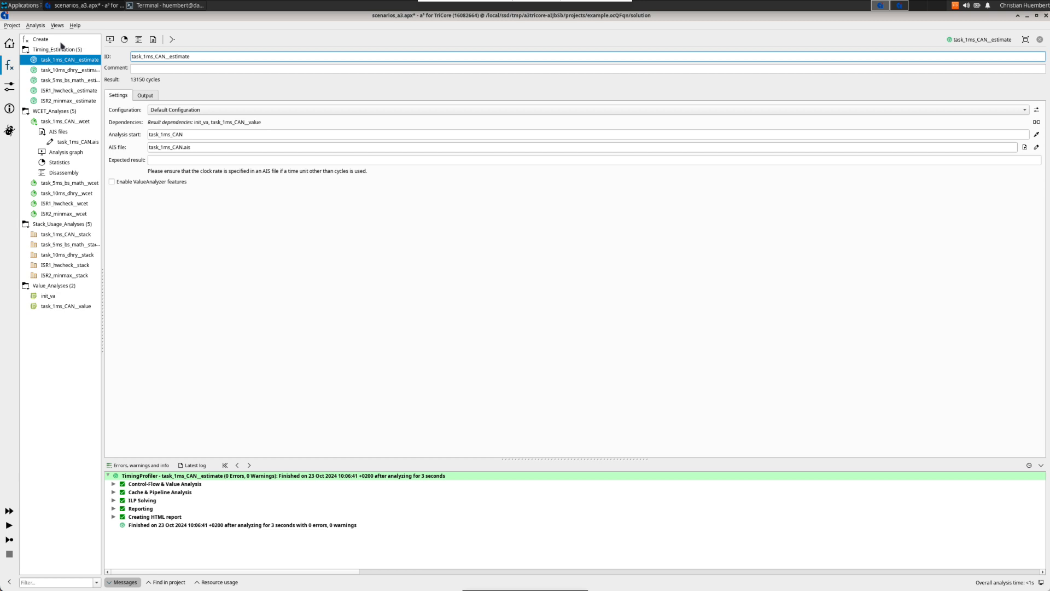
click(61, 41)
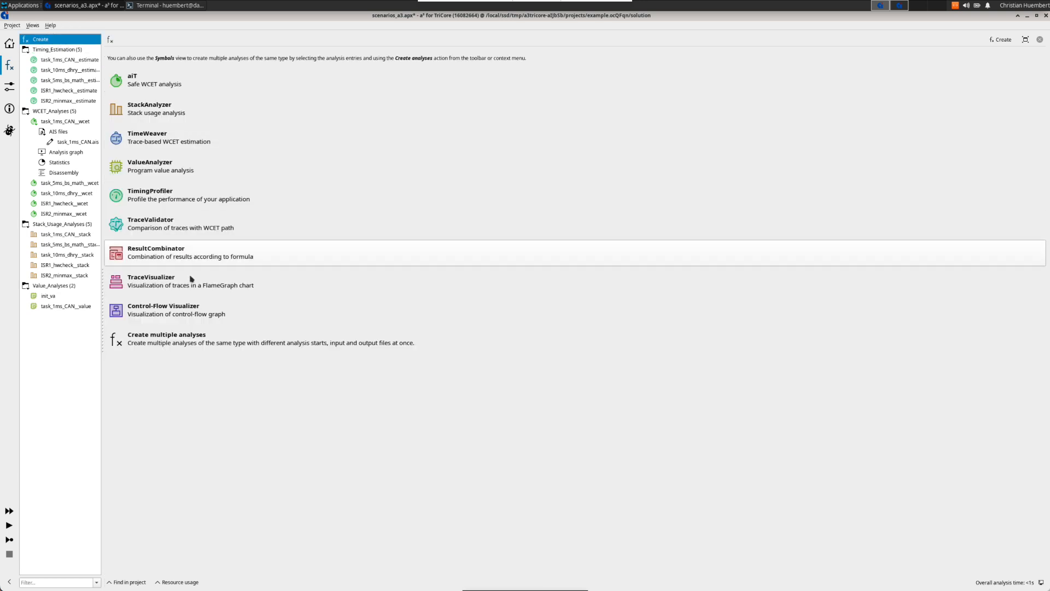
click(186, 257)
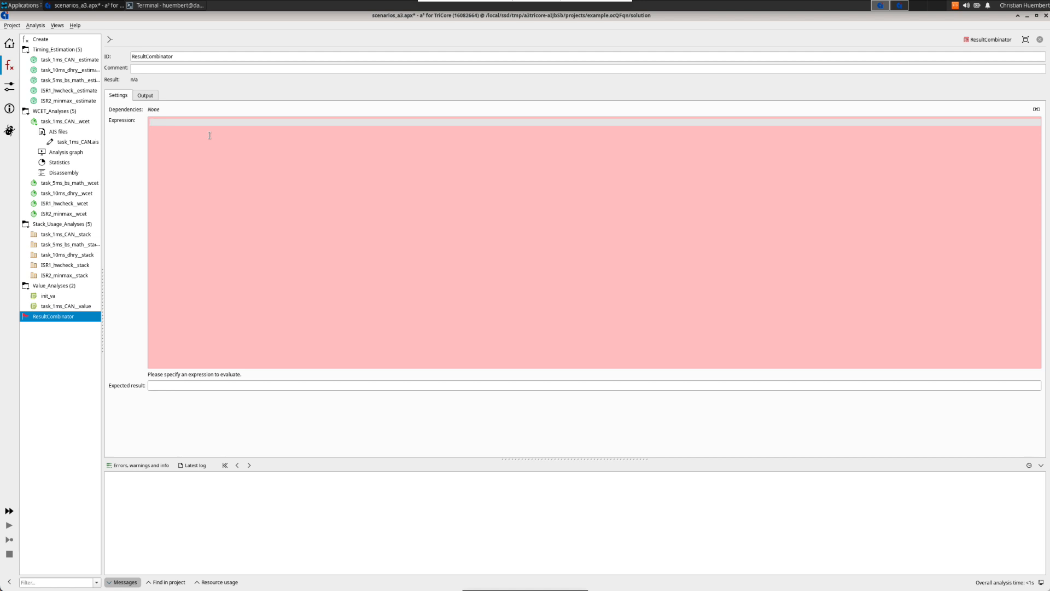
double_click(199, 58)
text(GlobalStackUsage)
Step: Enter the expression #task_5ms_bs_math__stack + max(#ISR1_hwcheck__stack, #ISR2_minmax__stack) by inserting analysis references
click(222, 155)
right_click(222, 154)
mouse_move(245, 157)
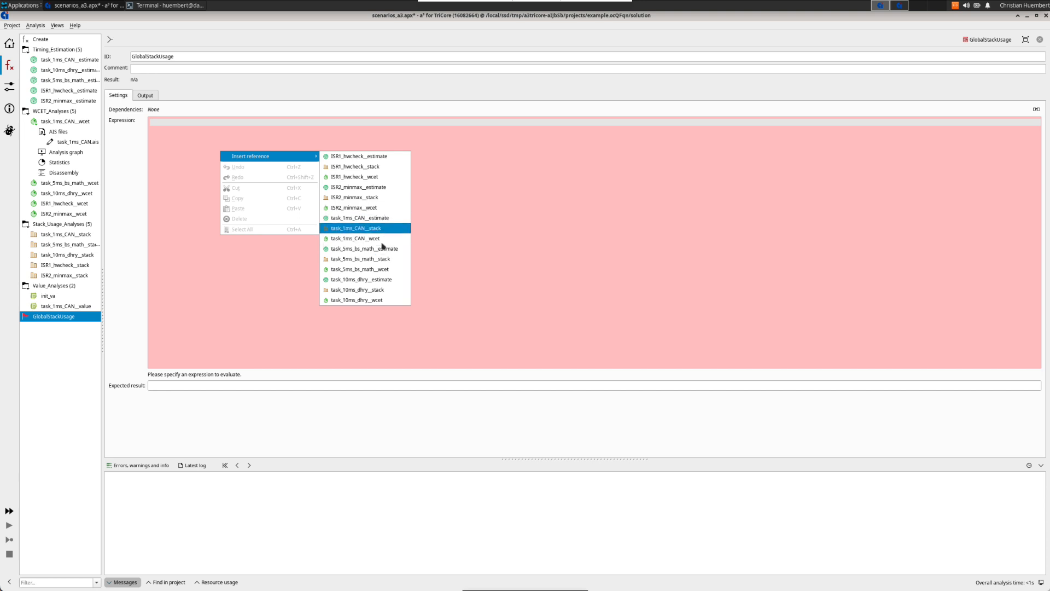
click(381, 260)
text(+ macx)
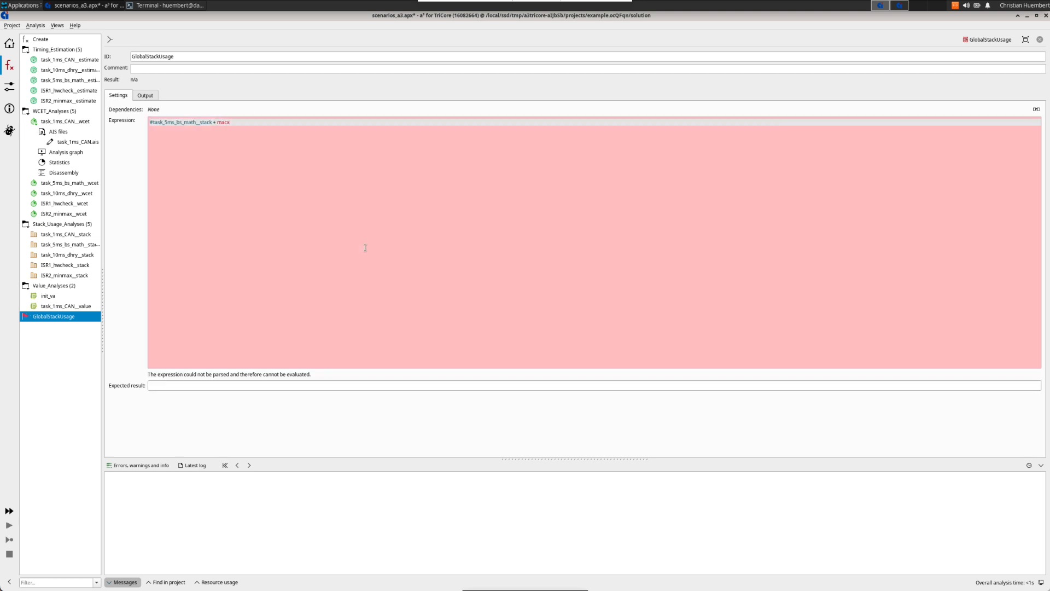
right_click(288, 127)
mouse_move(325, 134)
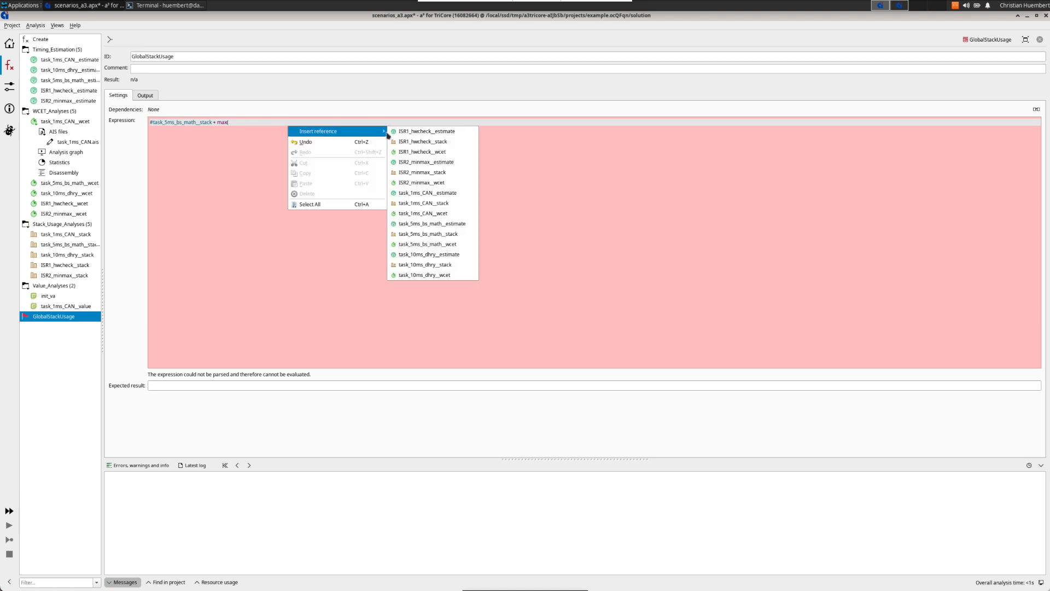
click(435, 141)
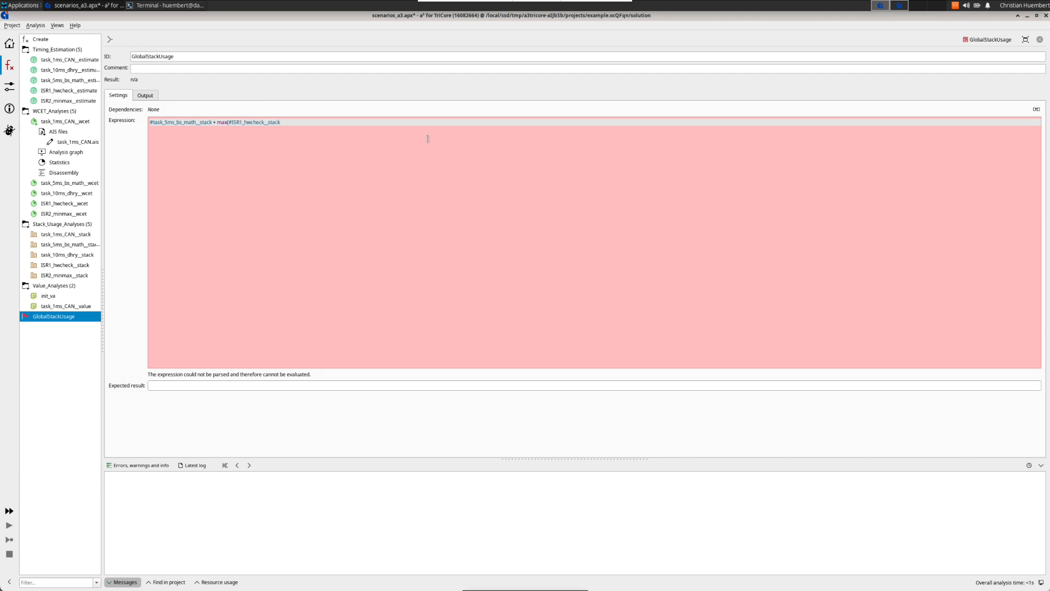
text(,)
right_click(362, 120)
mouse_move(394, 126)
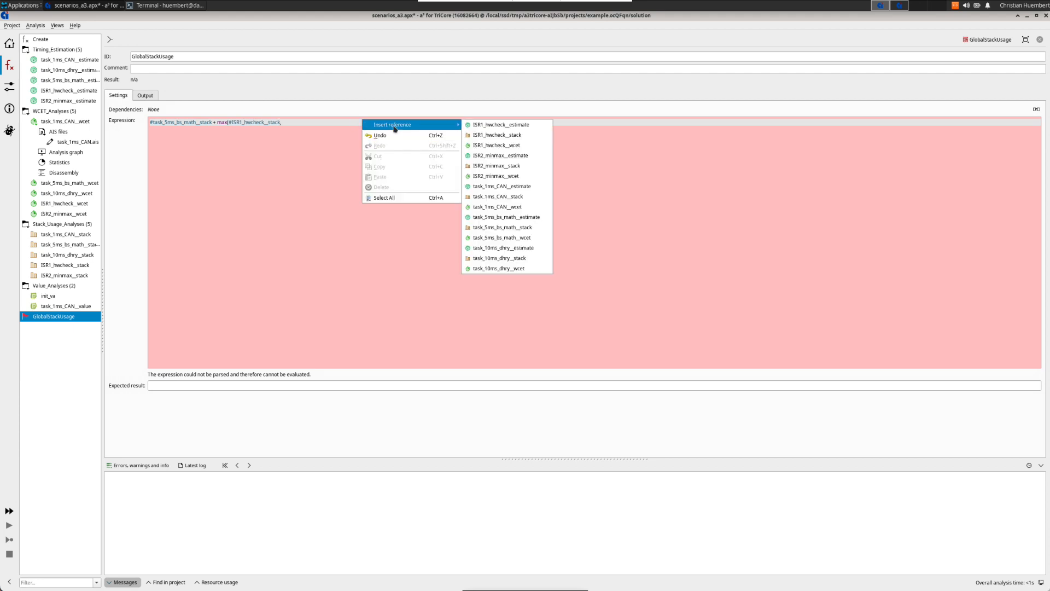
click(509, 165)
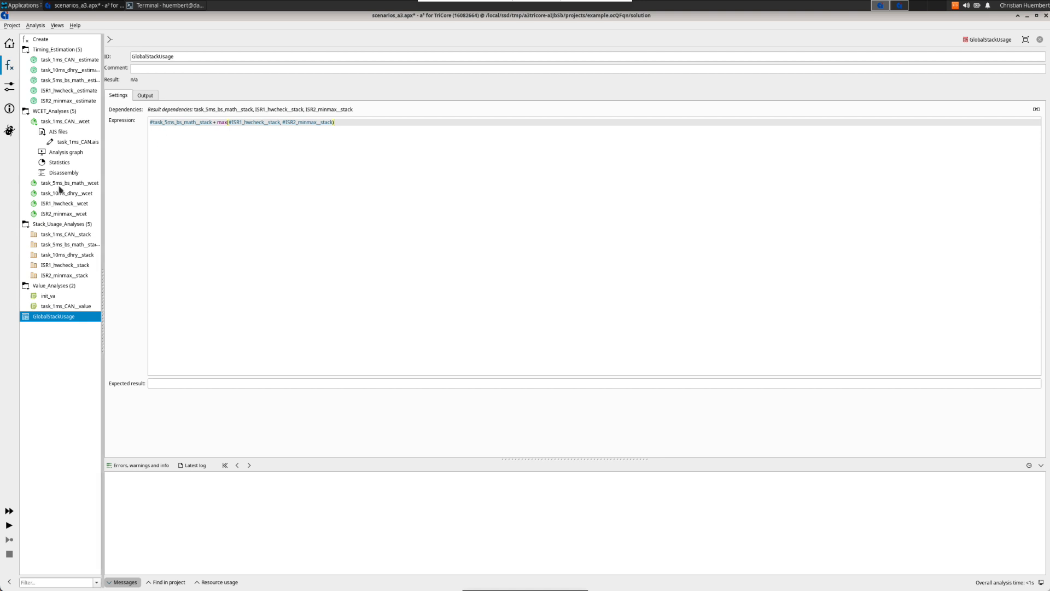
Step: Inspect GlobalStackUsage and its dependencies in the overview's dependency graph
click(11, 45)
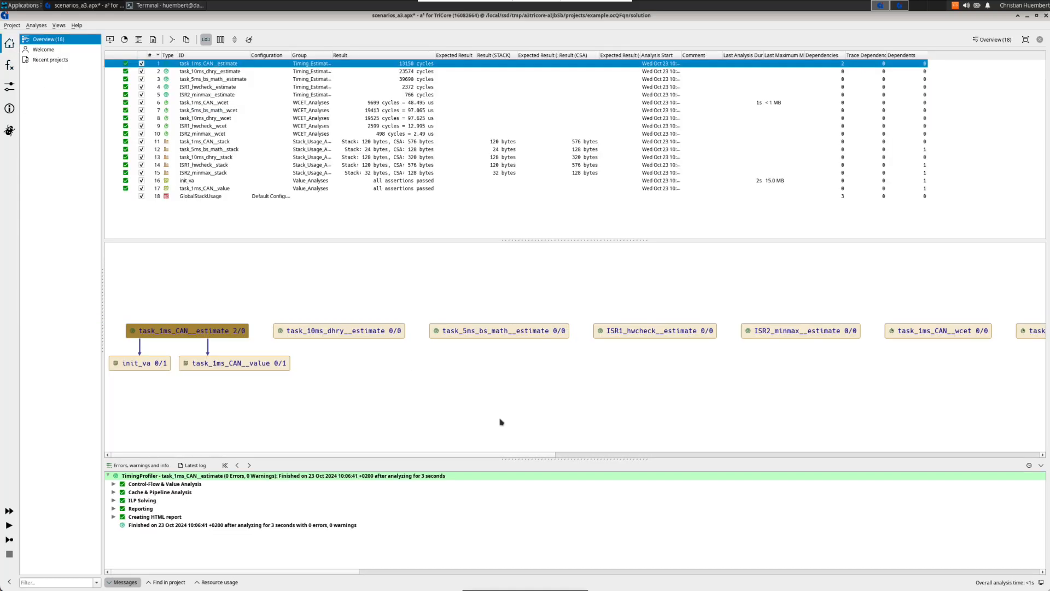
drag(556, 454, 1035, 446)
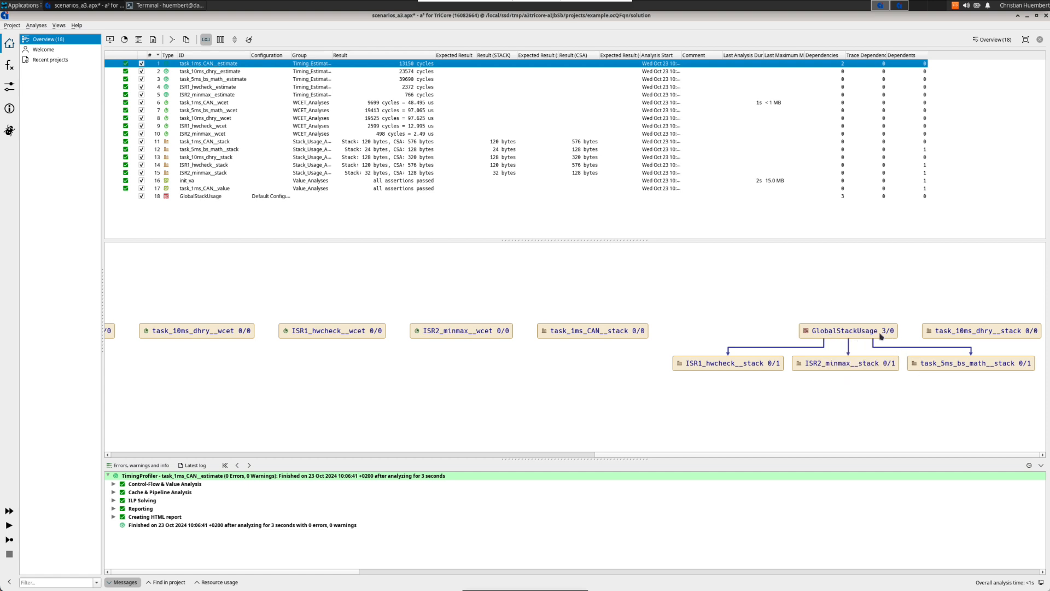
mouse_move(869, 335)
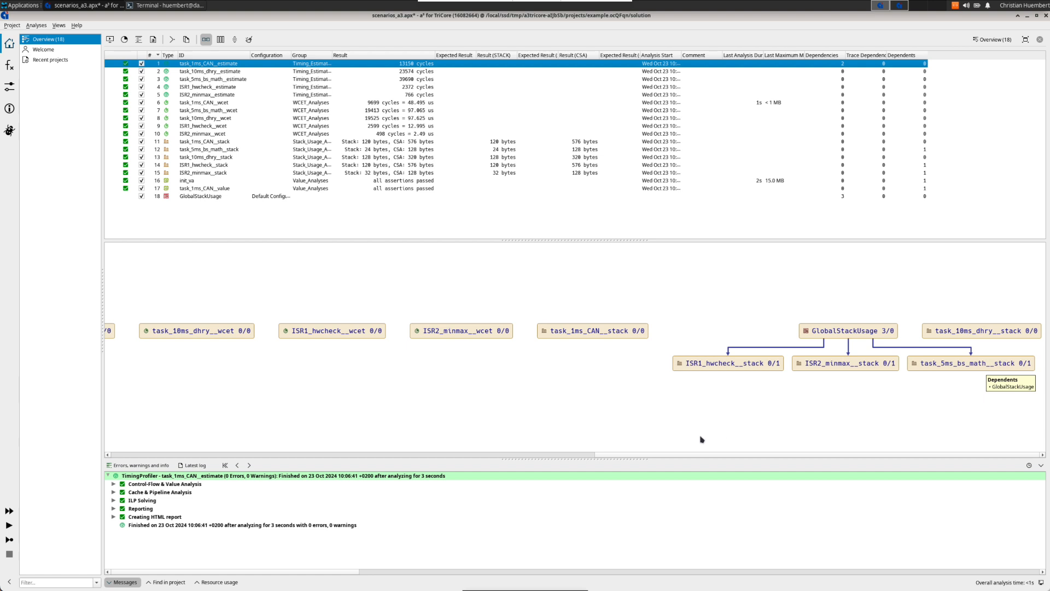
drag(610, 455, 127, 448)
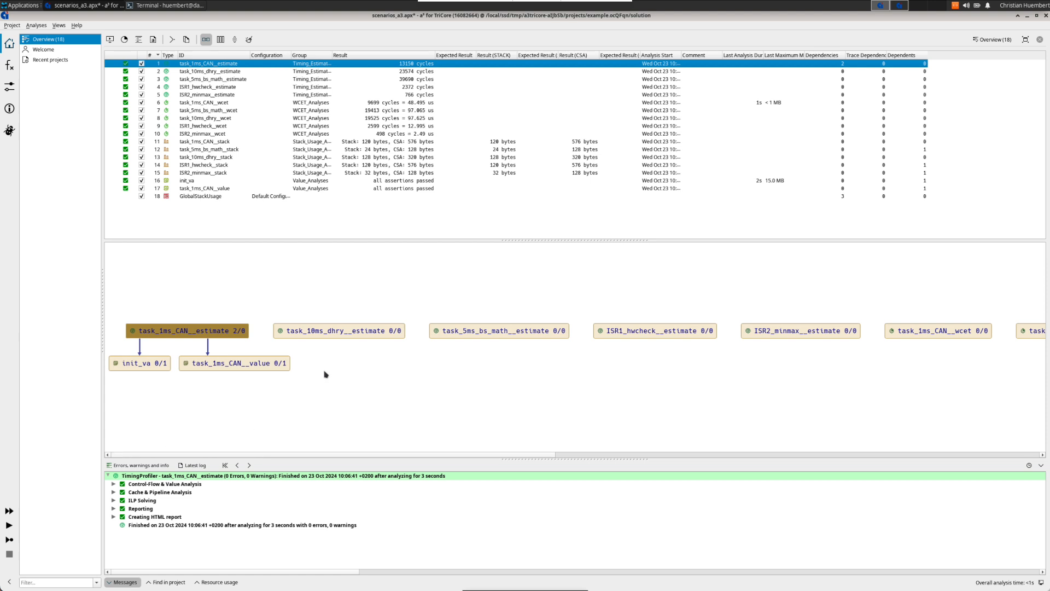
Step: Hide independent analyses in the dependency graph
right_click(380, 334)
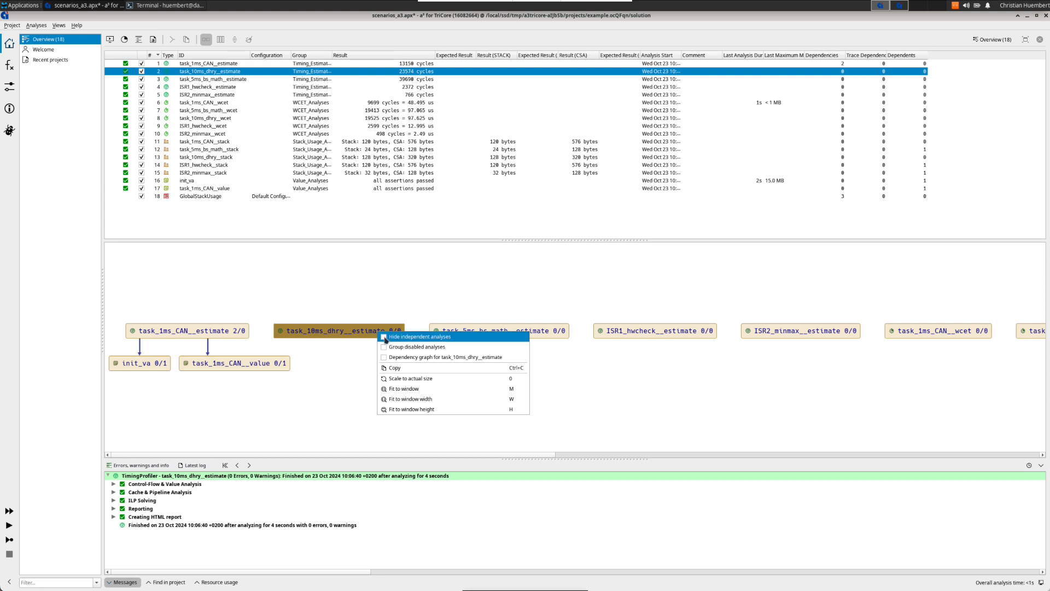
click(386, 337)
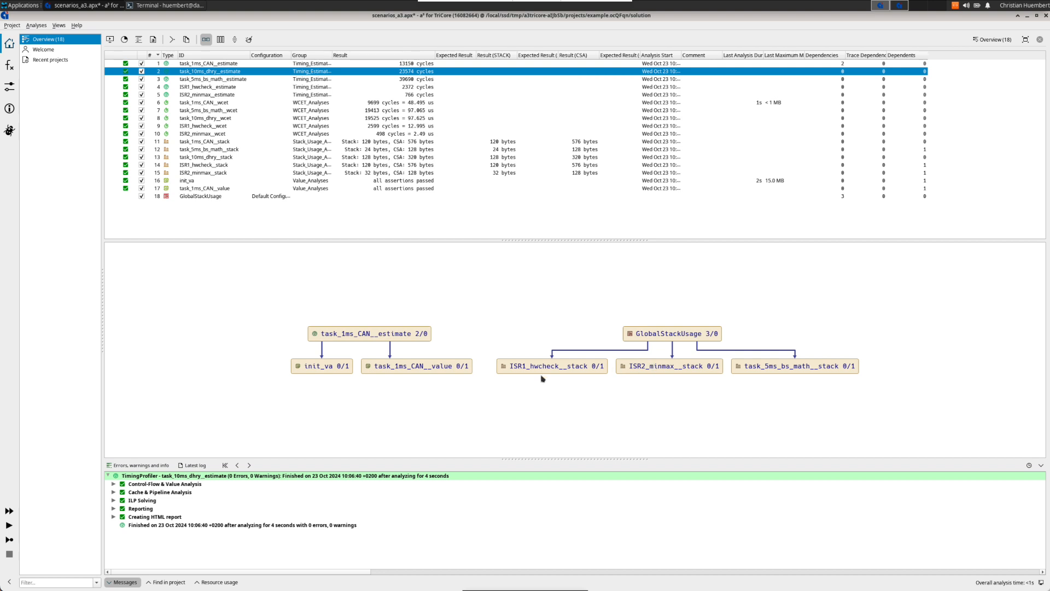
Step: Show the dependency graph for task_1ms_CAN__value only
right_click(494, 371)
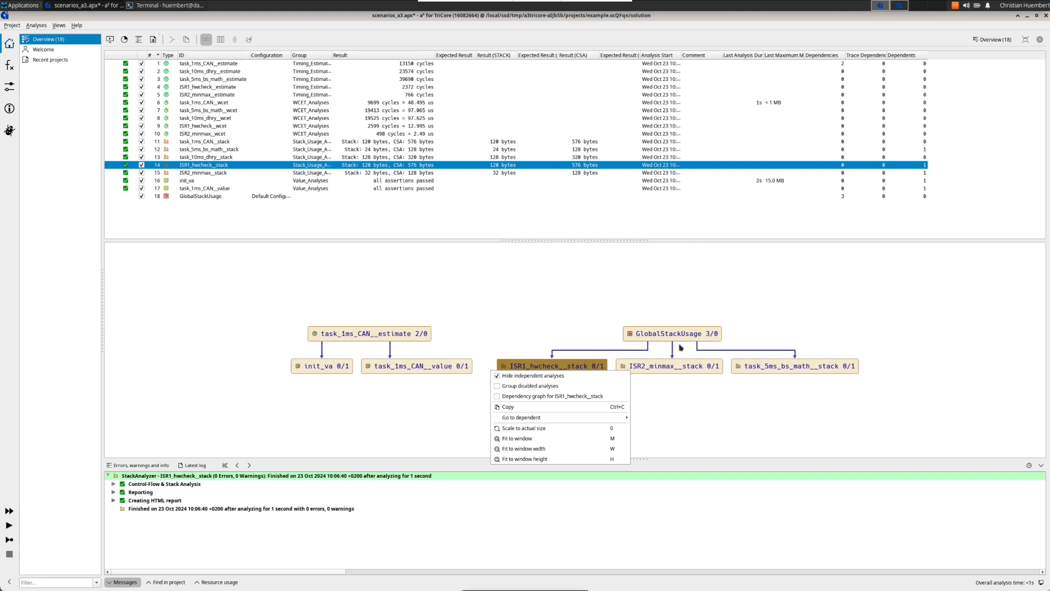
click(783, 371)
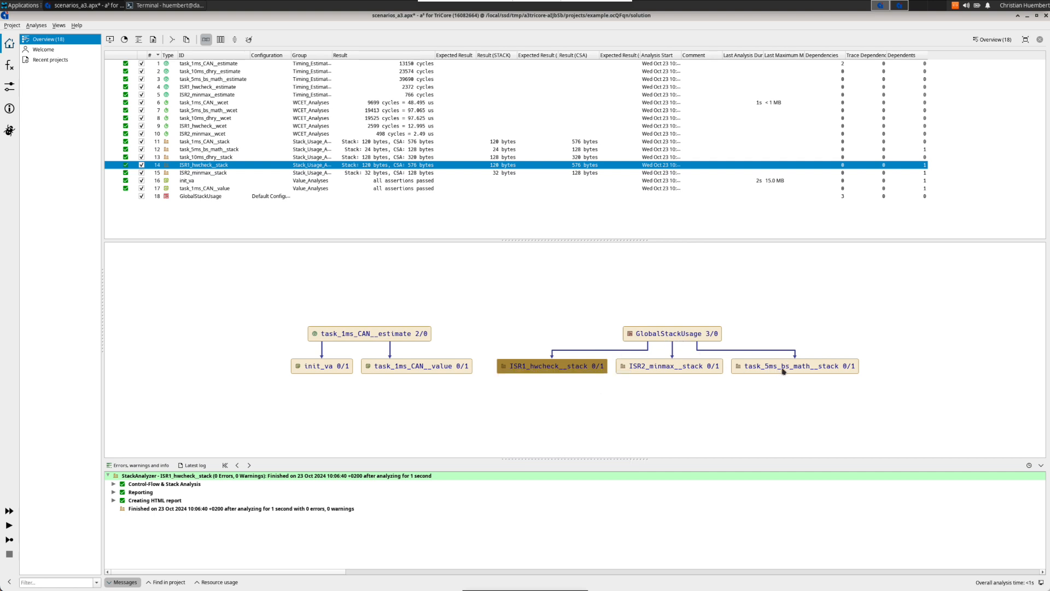
click(413, 371)
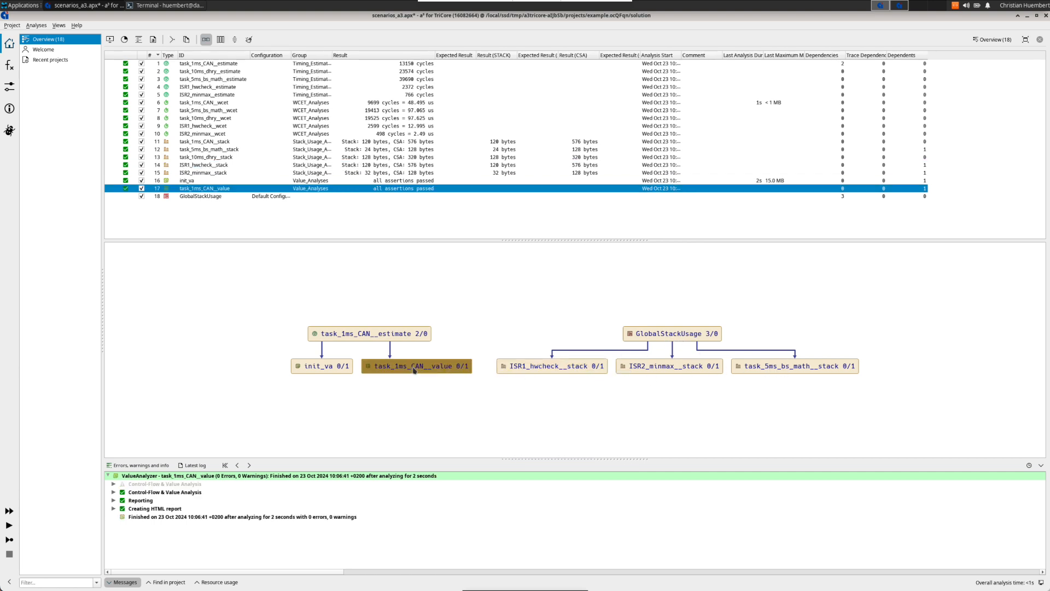
right_click(418, 368)
click(468, 395)
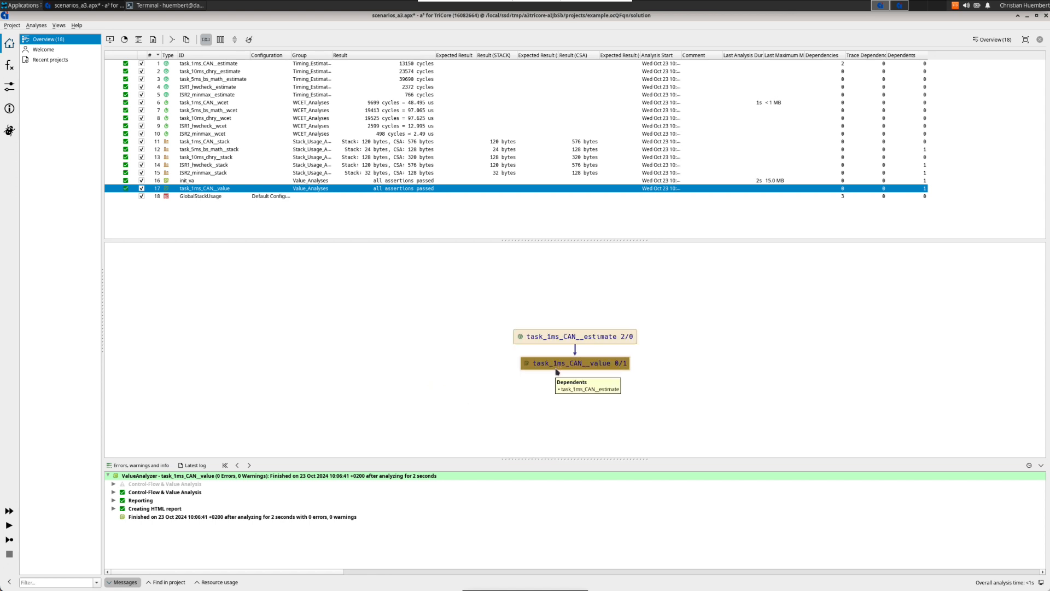
Step: Close the dependency graph panel in the overview
mouse_move(604, 370)
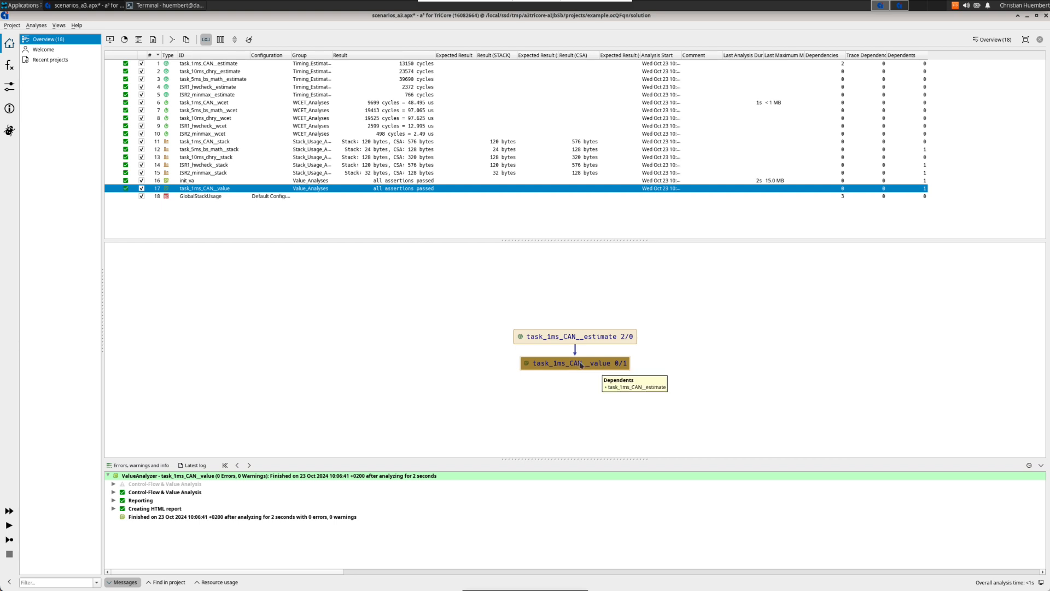
mouse_move(558, 342)
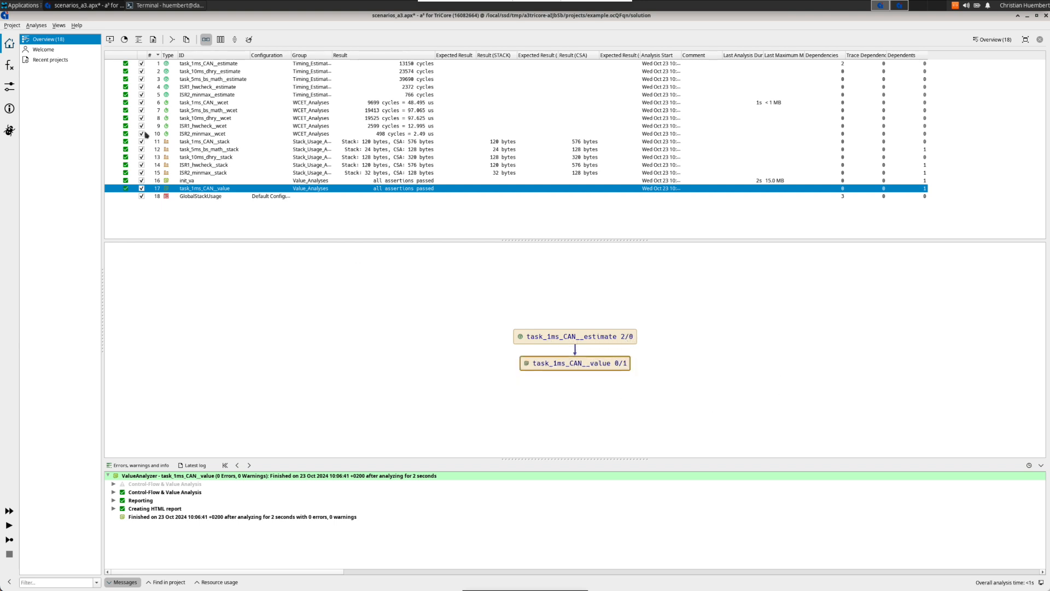
click(205, 39)
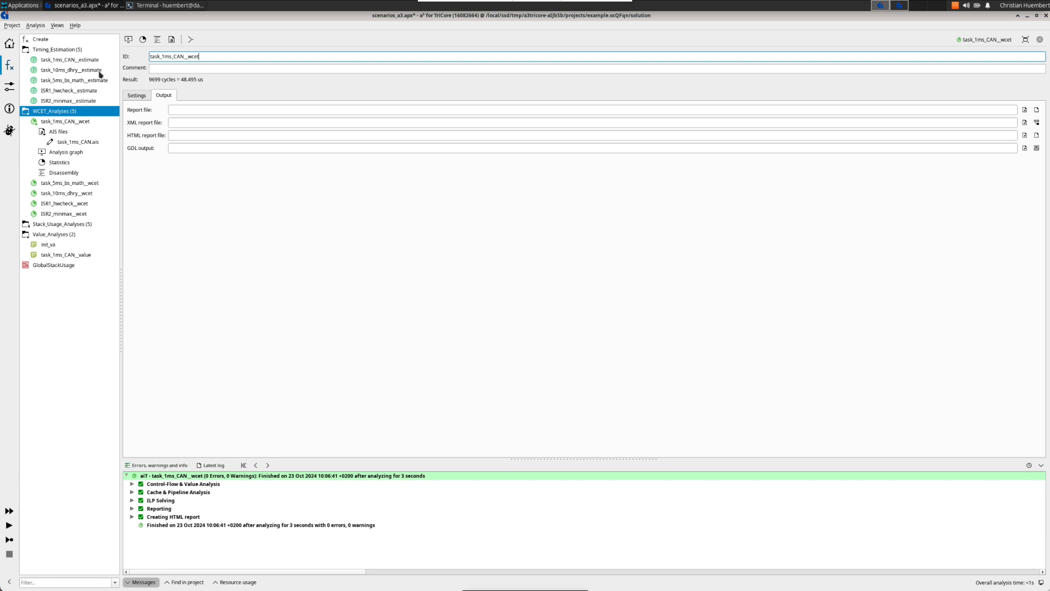
Step: Collapse the Timing_Estimation group and browse the output settings of the individual WCET analyses
double_click(57, 50)
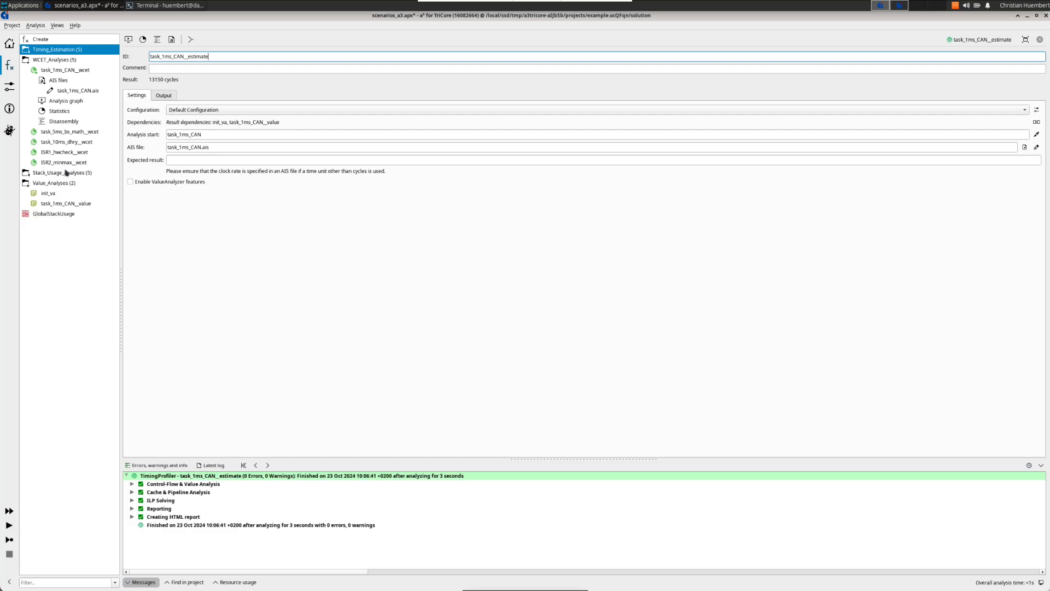
click(68, 72)
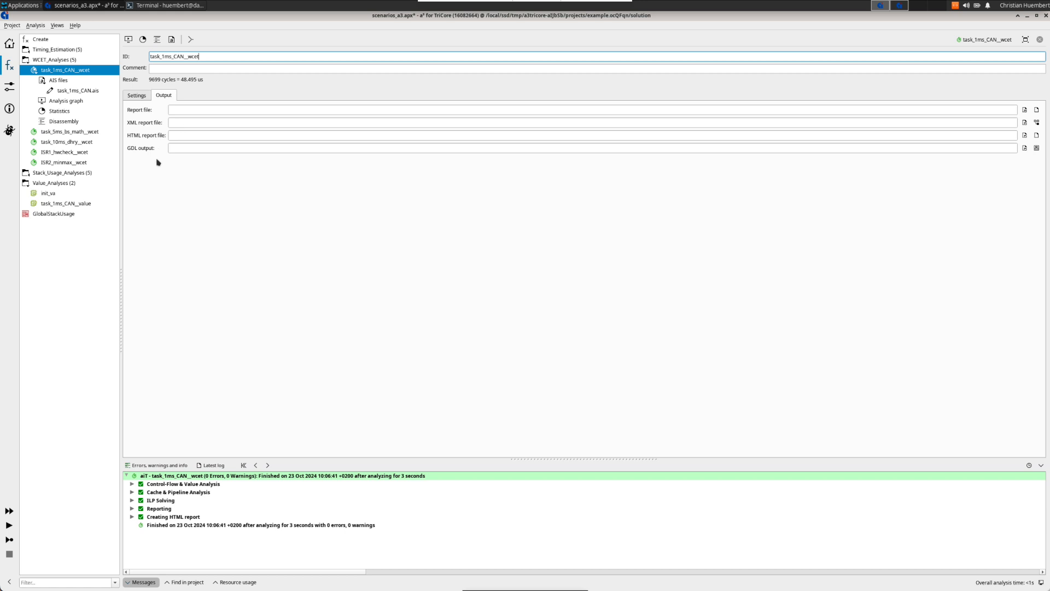
click(66, 135)
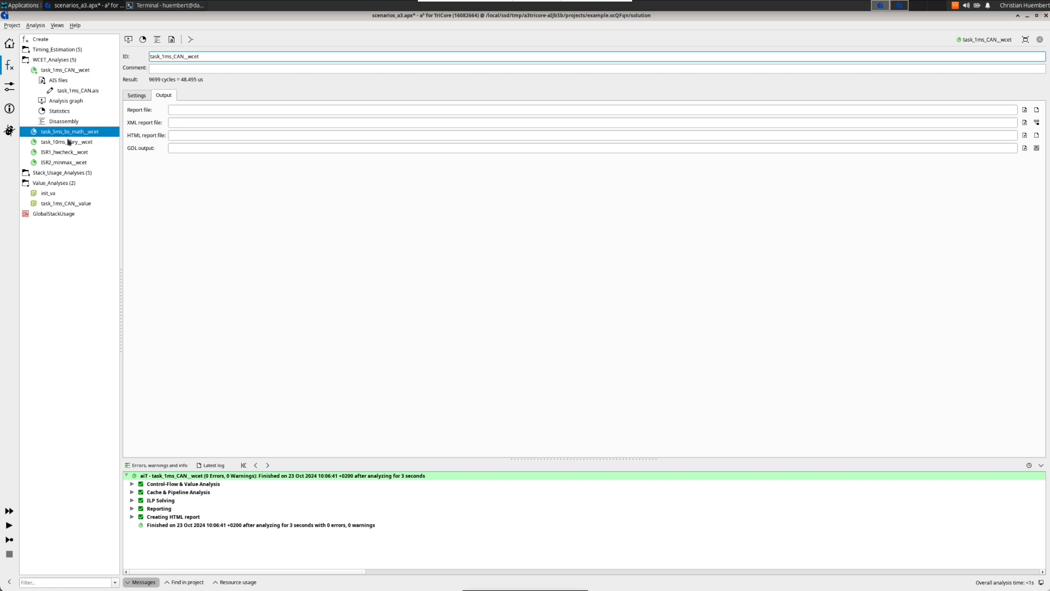
click(70, 142)
click(78, 153)
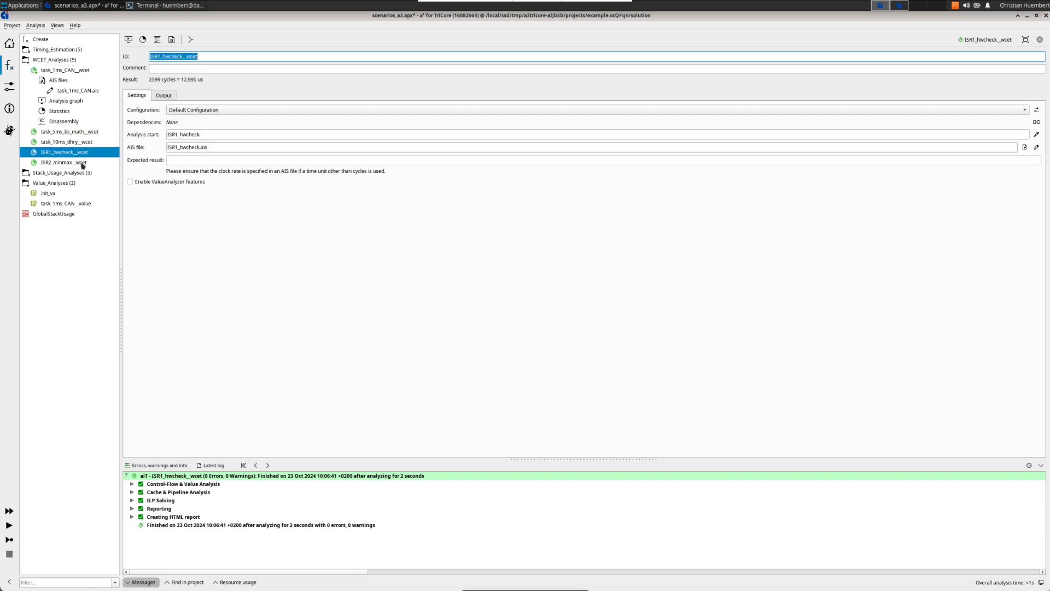
click(164, 96)
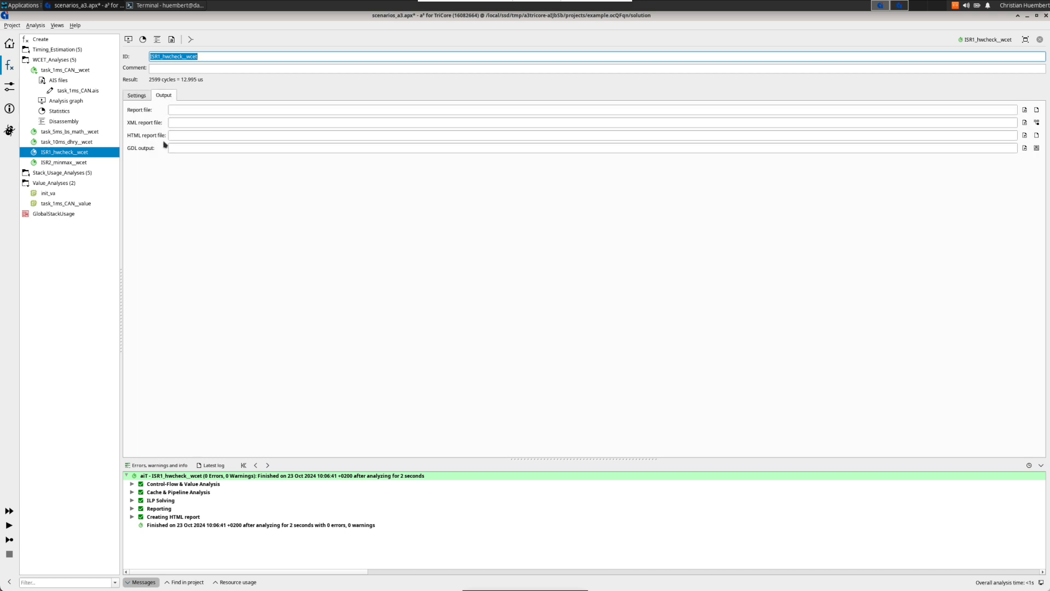
Step: Mass-edit the WCET_Analyses group to set every analysis's report file to %name%_wcet.txt
click(65, 63)
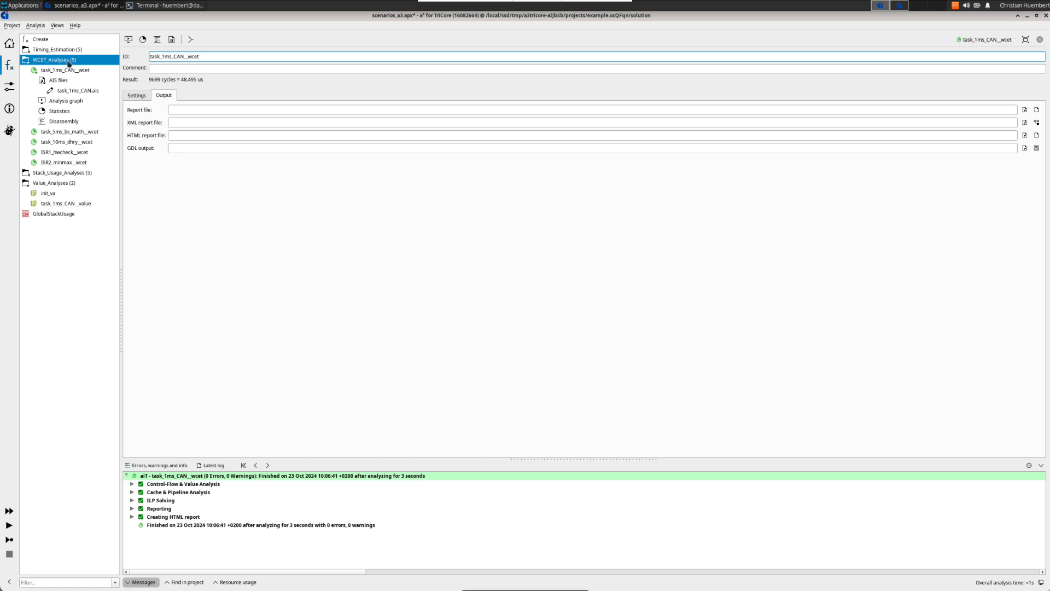
right_click(68, 64)
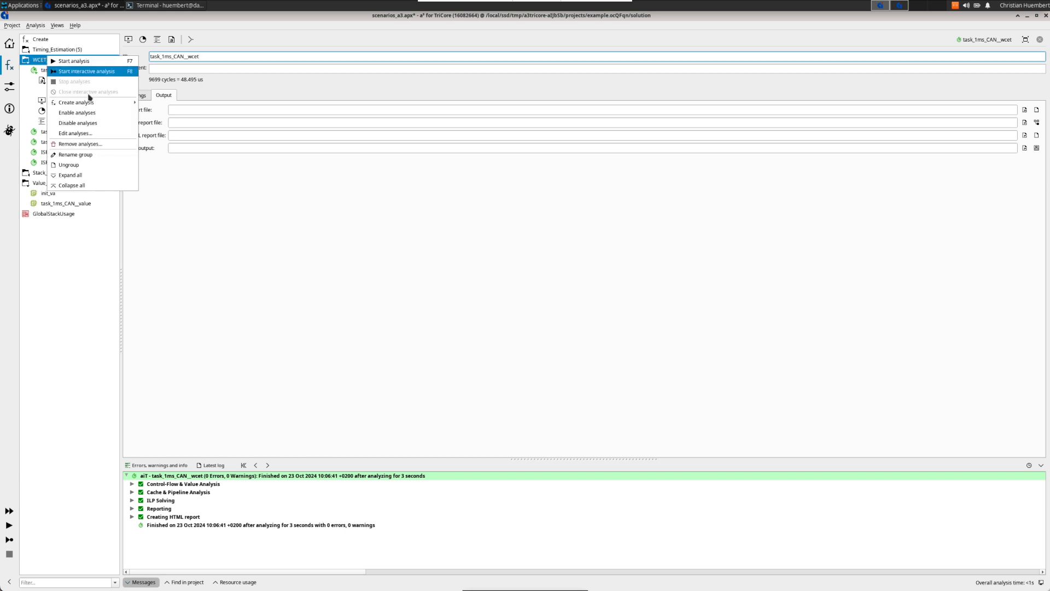
click(96, 134)
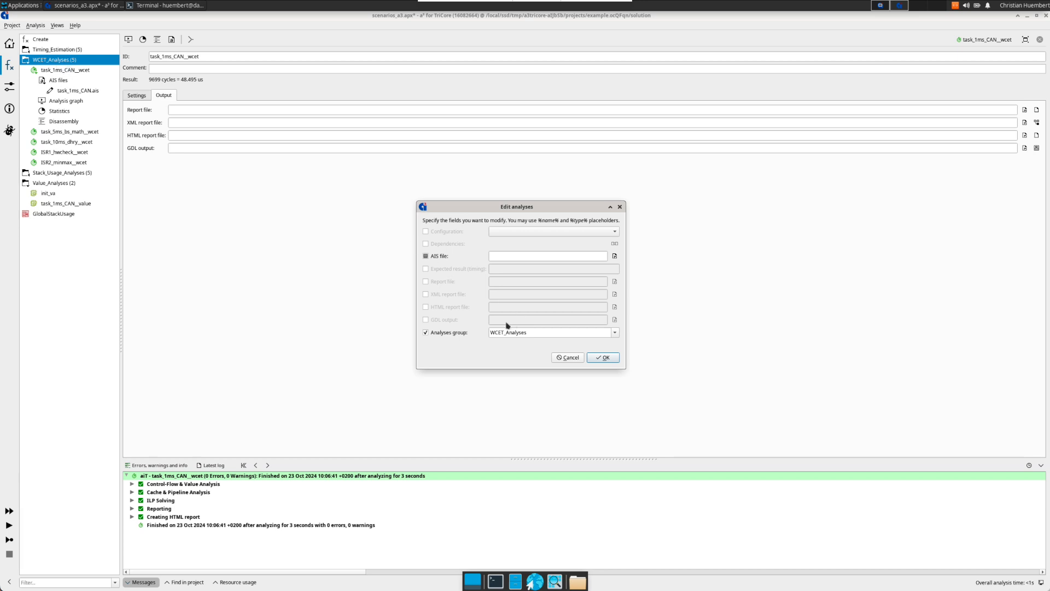
click(426, 281)
click(531, 285)
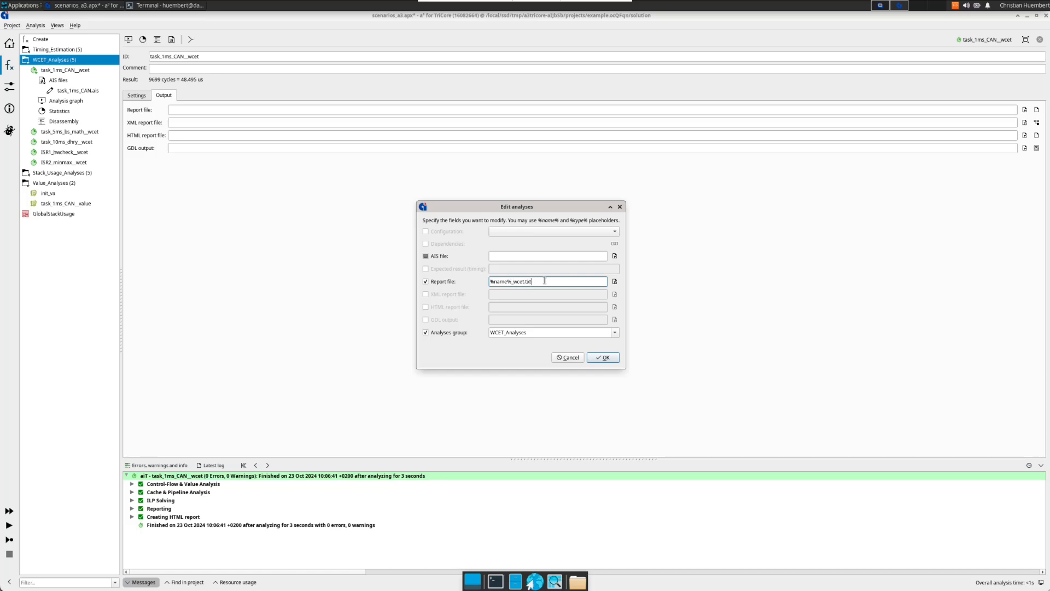
click(606, 358)
Step: Check the report file now set on task_1ms_CAN__wcet and task_5ms_bs_math__wcet
click(79, 70)
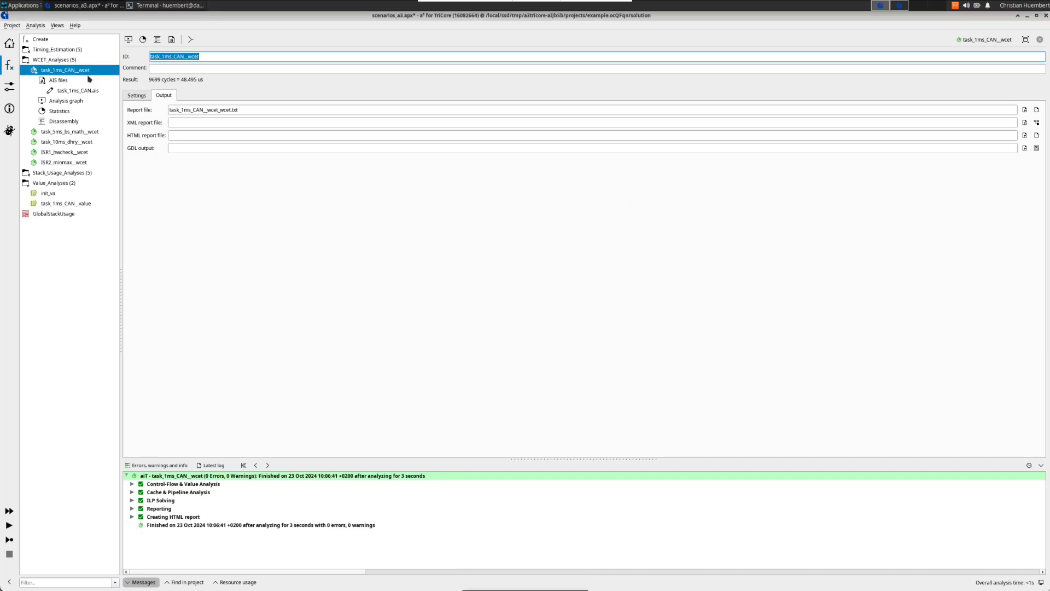
click(296, 111)
click(289, 109)
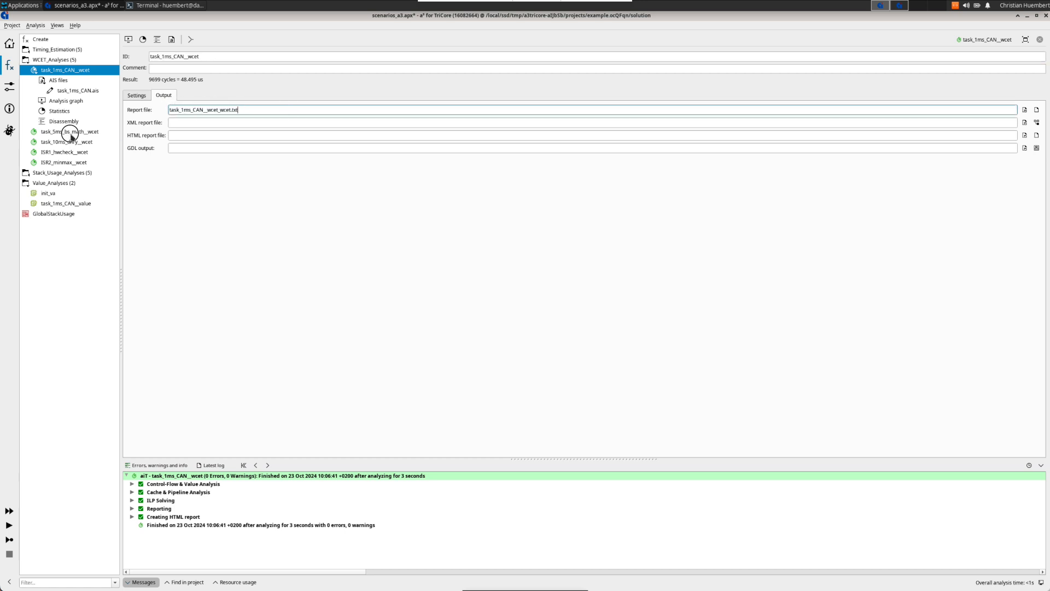
click(72, 135)
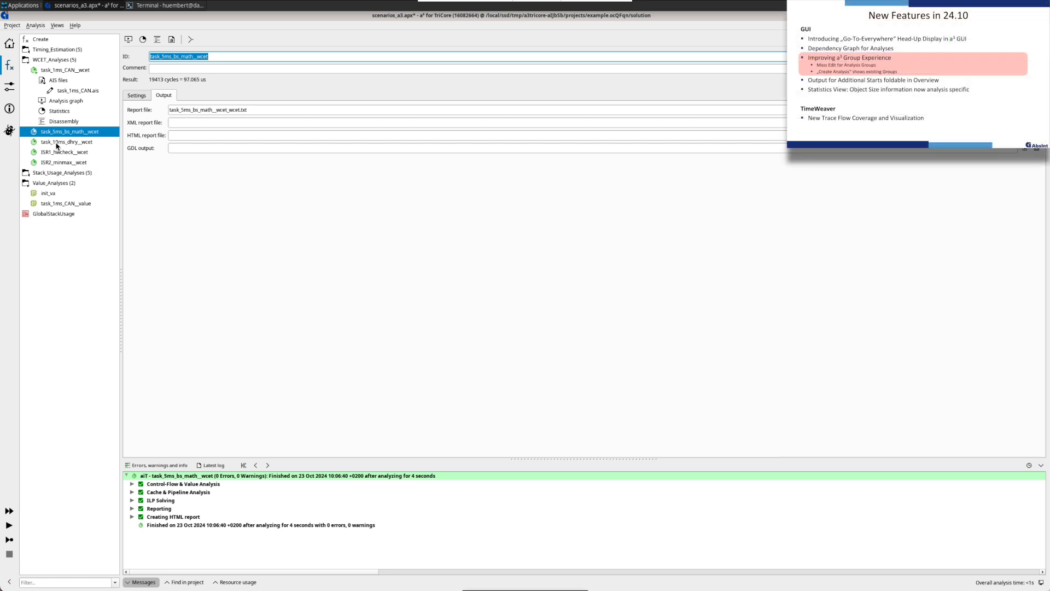
Step: Filter the symbols for task_5ms and create a ValueAnalyzer analysis for task_5ms_bs_math in the Value_Analyses group
click(9, 109)
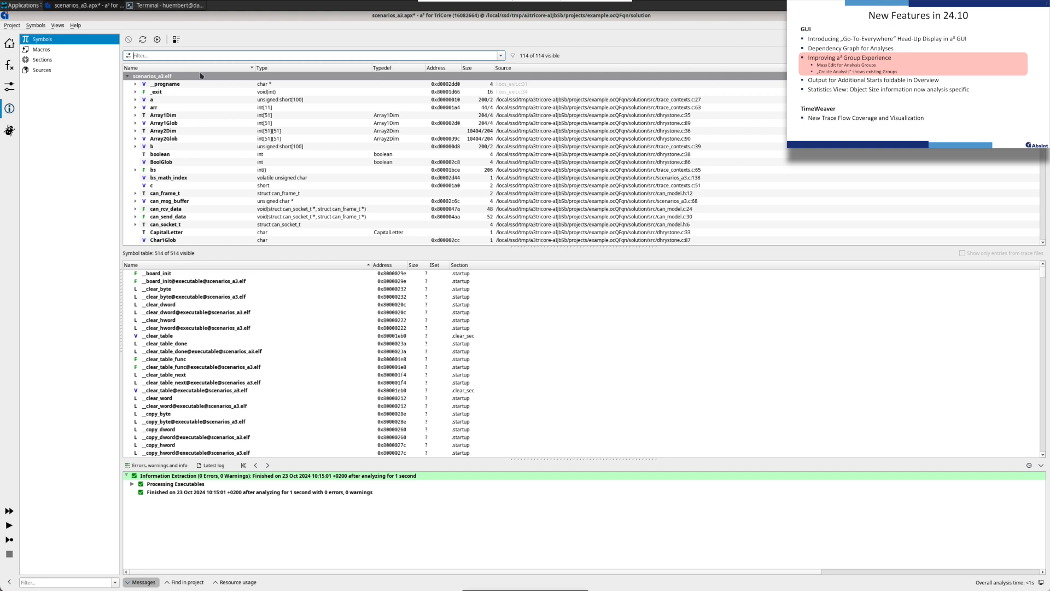
text(task_5ms)
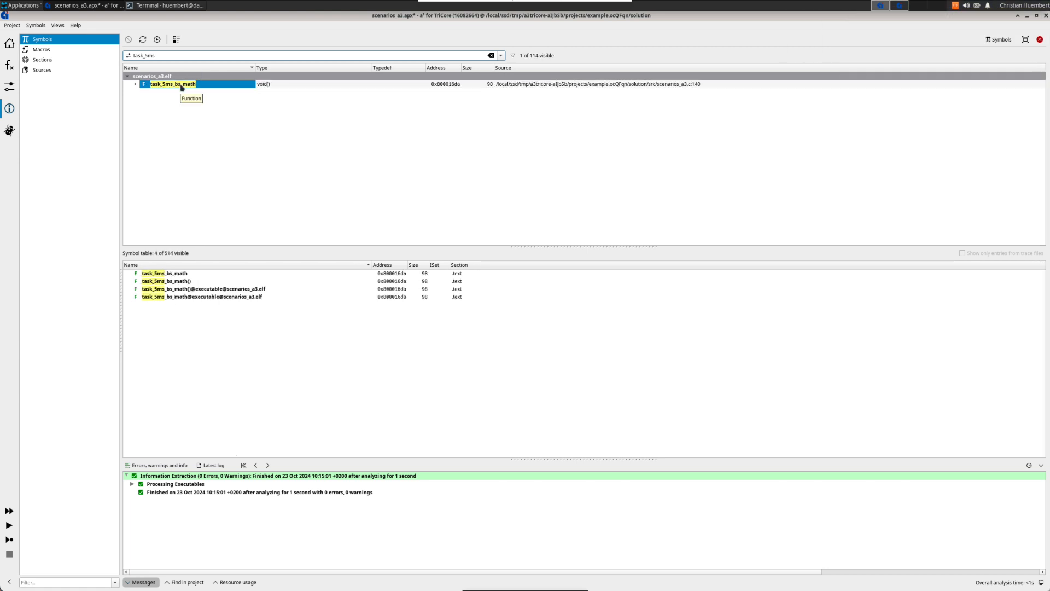
right_click(182, 88)
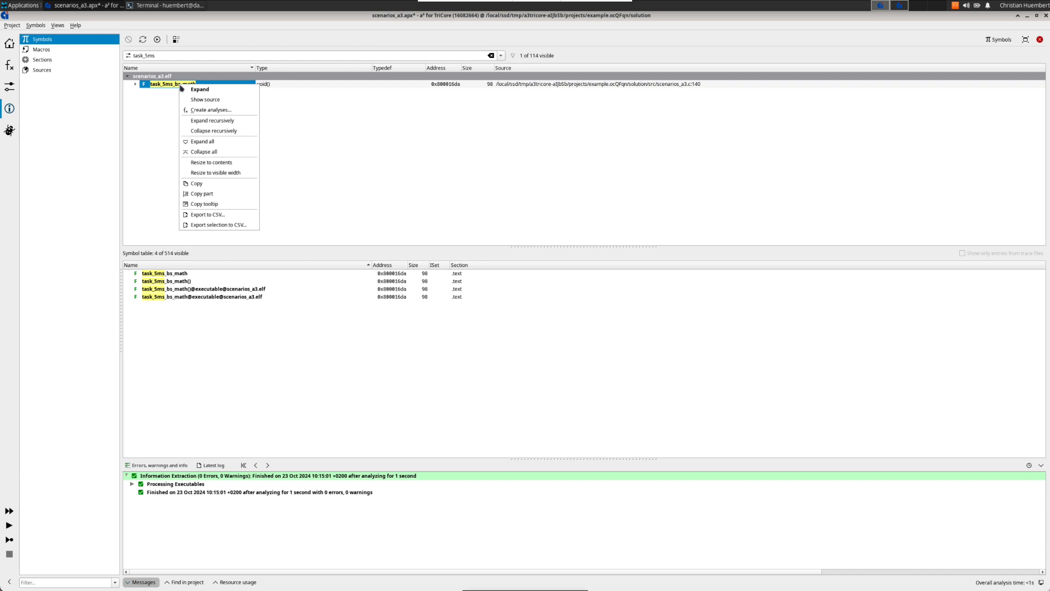
click(234, 110)
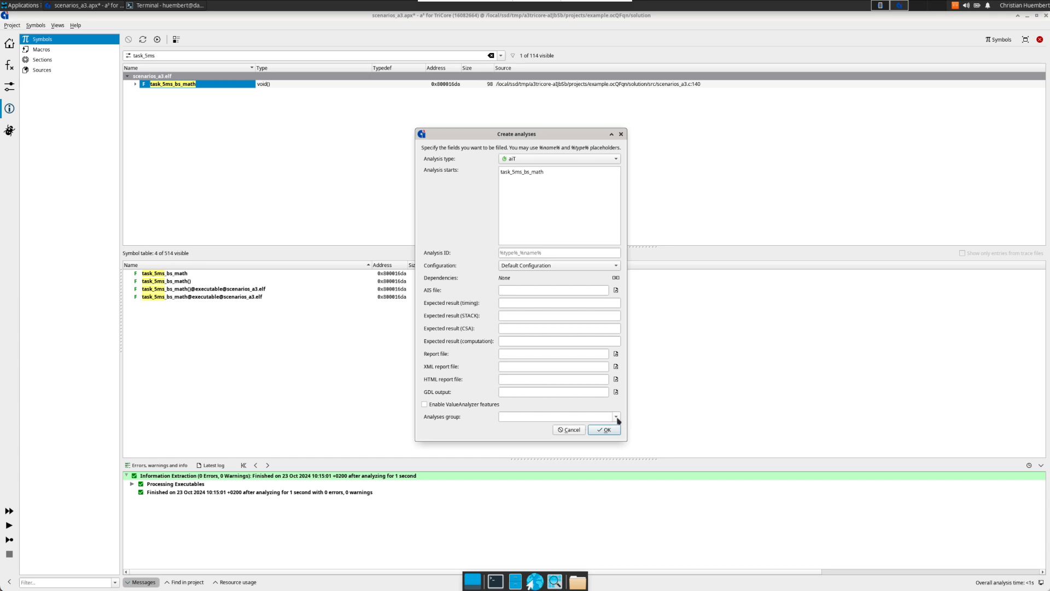
click(617, 417)
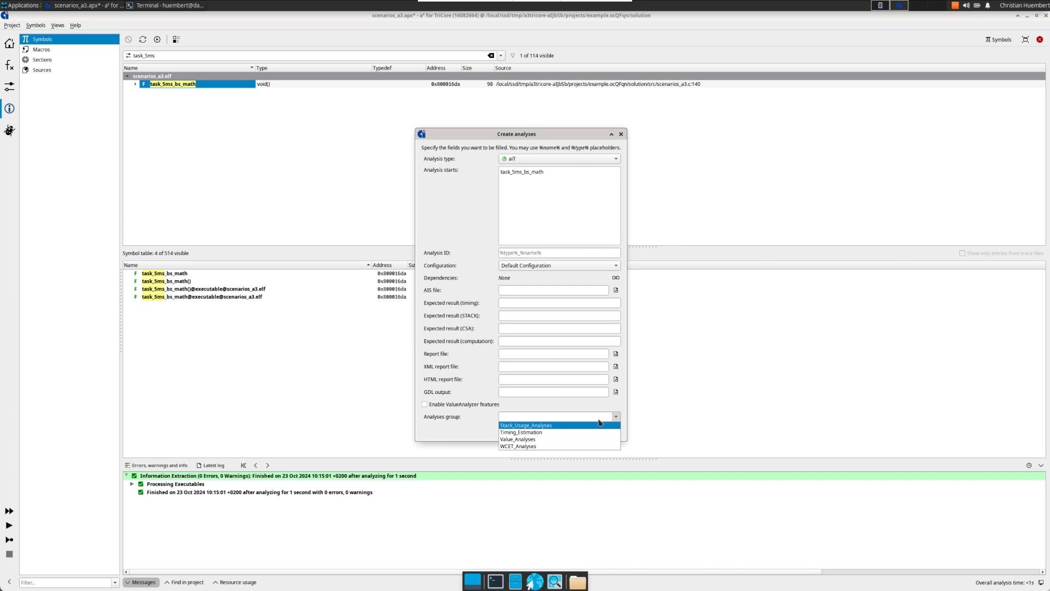
click(562, 439)
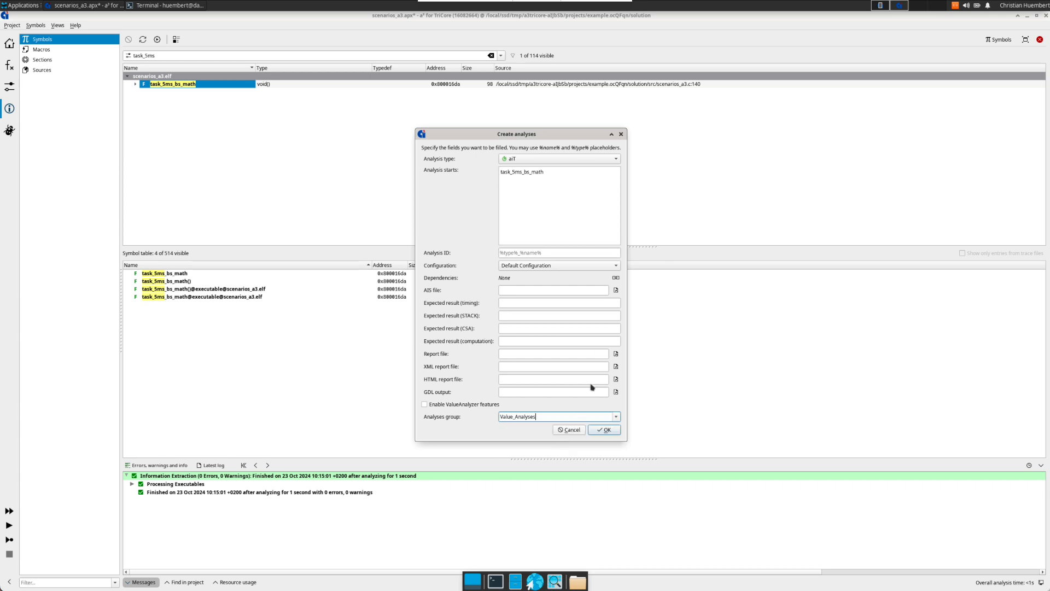
click(539, 158)
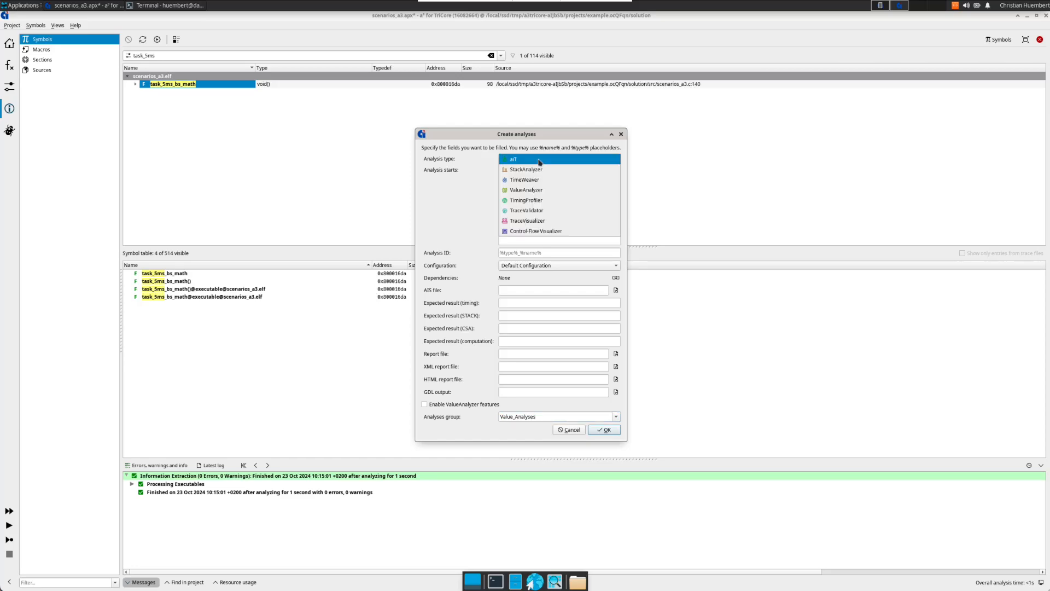
click(540, 187)
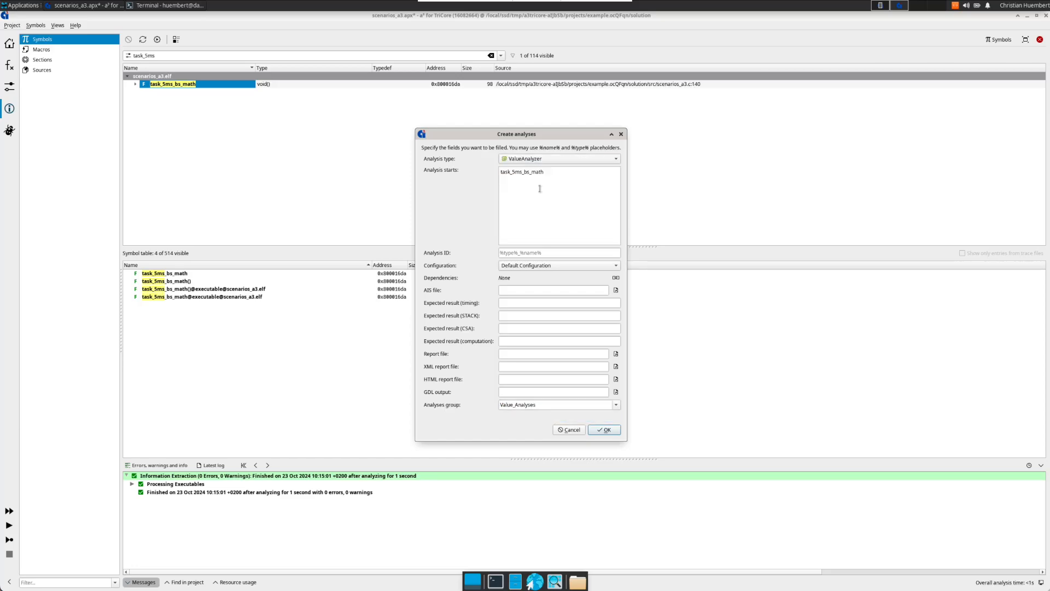
click(605, 430)
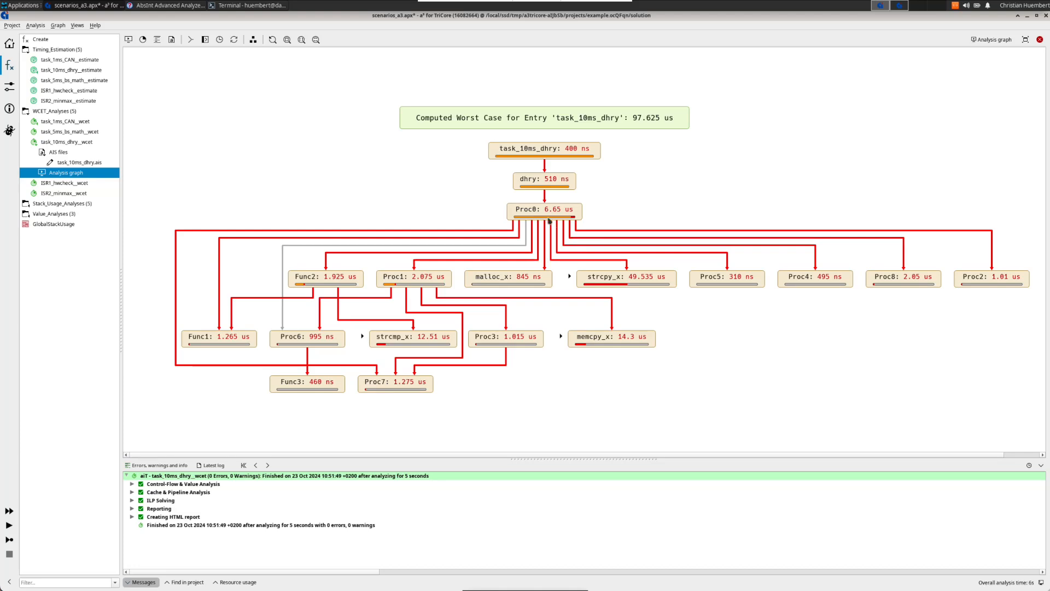
Step: In task_10ms_dhry.ais, annotate routine "Proc0" descendants as additional starts and save the file
click(330, 282)
click(429, 282)
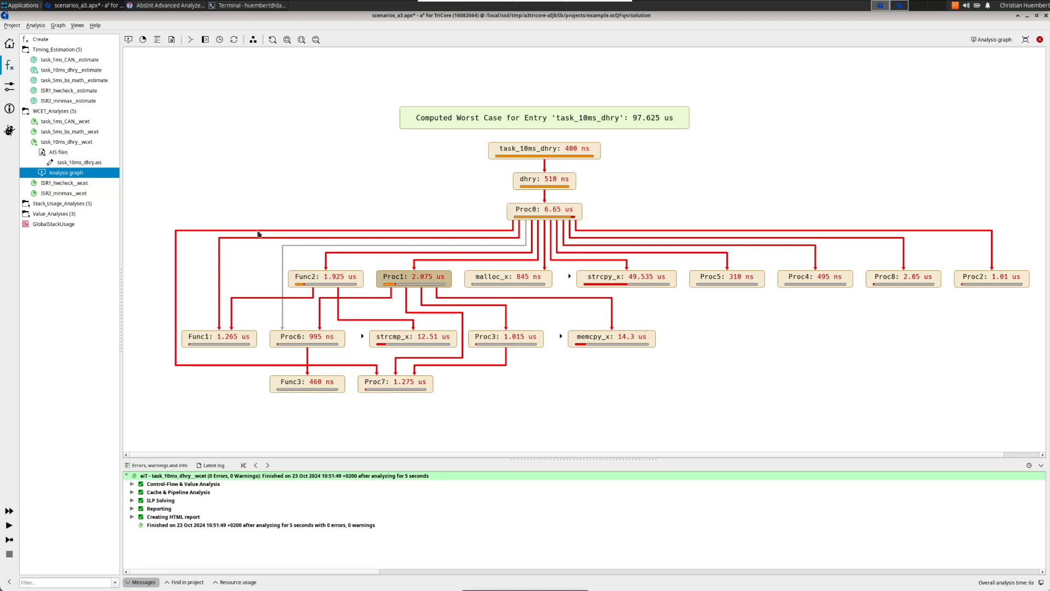
click(79, 162)
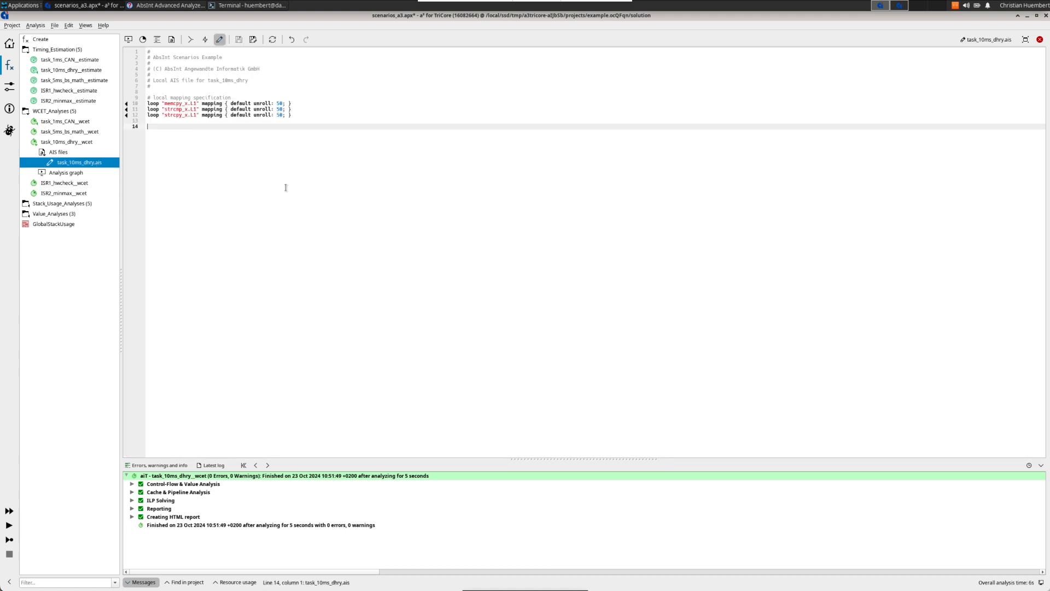
text(routine "Proc0" descendants)
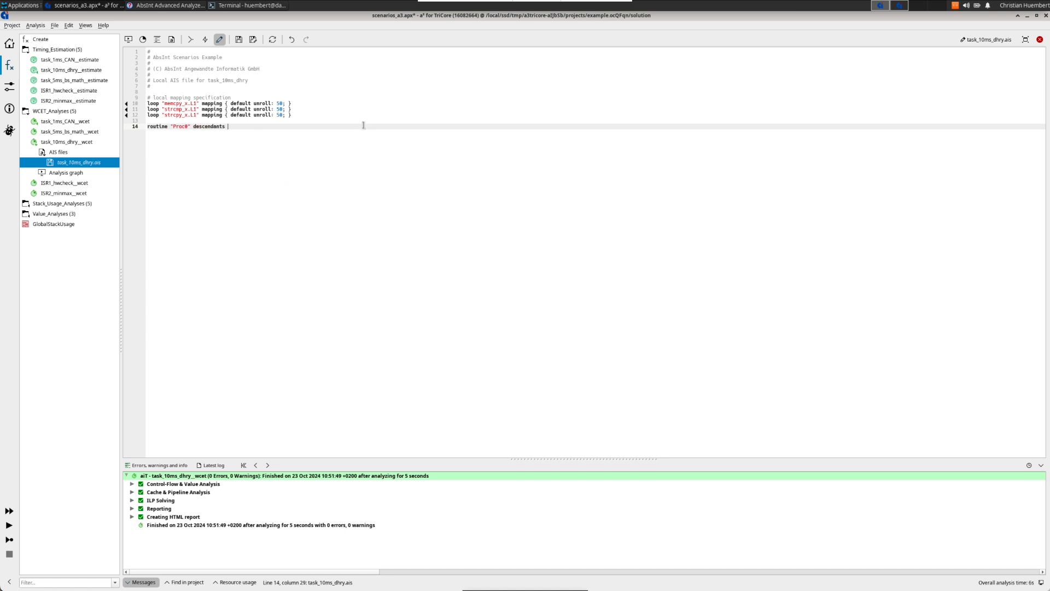
text(additional starts: 0;)
key(ctrl+s)
Step: Re-run the task_10ms_dhry__wcet analysis, then run task_10ms_dhry__estimate from the overview
click(66, 173)
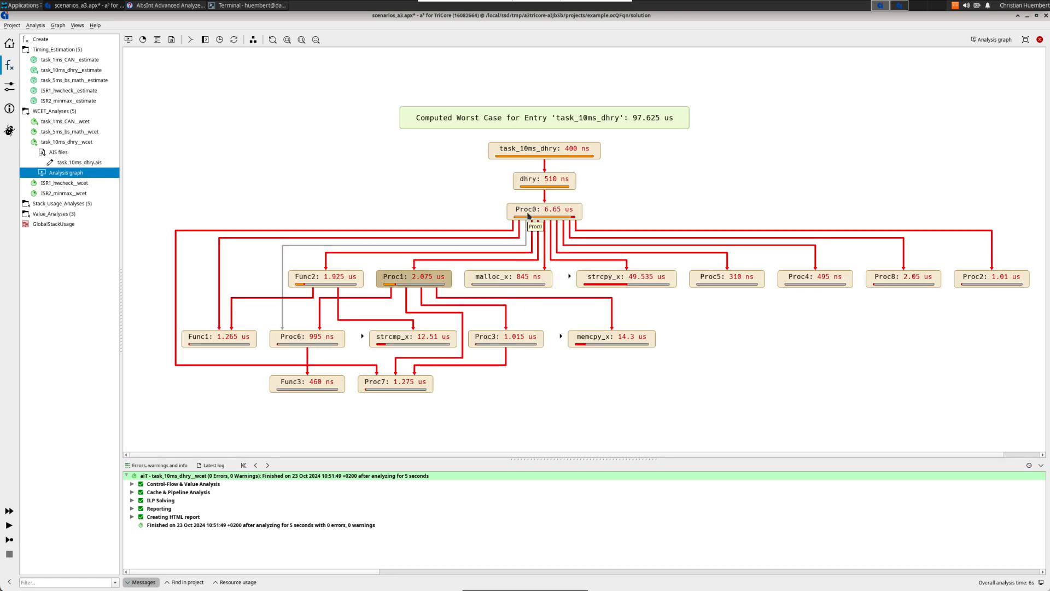
click(9, 530)
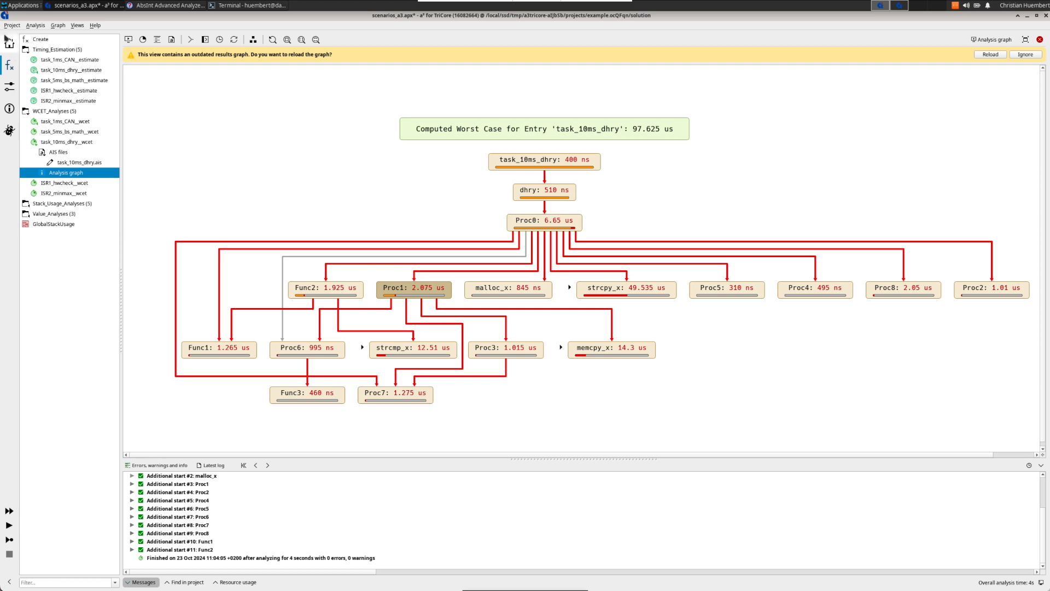
click(9, 43)
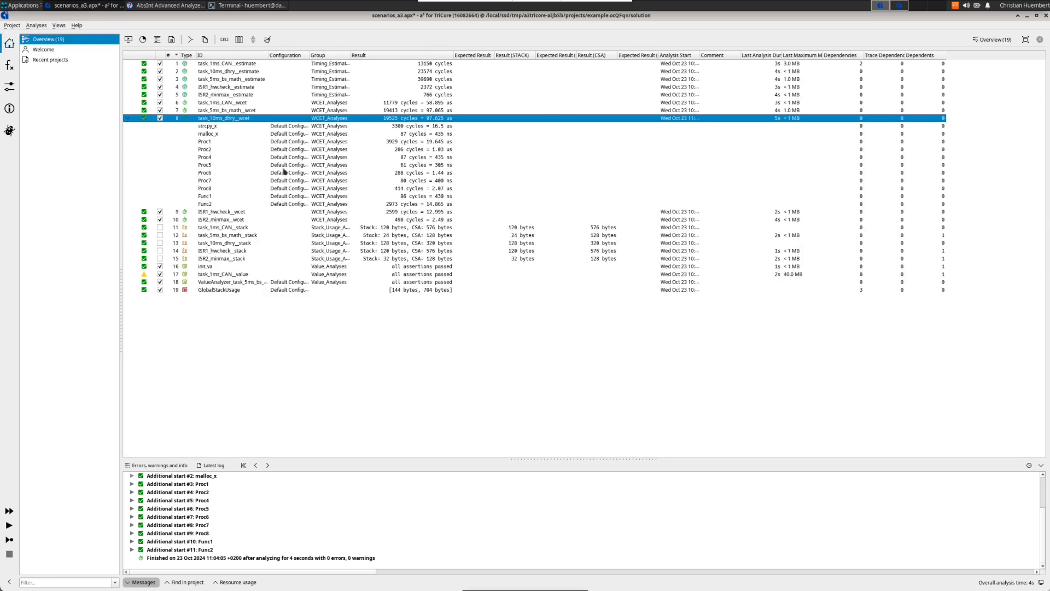
click(233, 73)
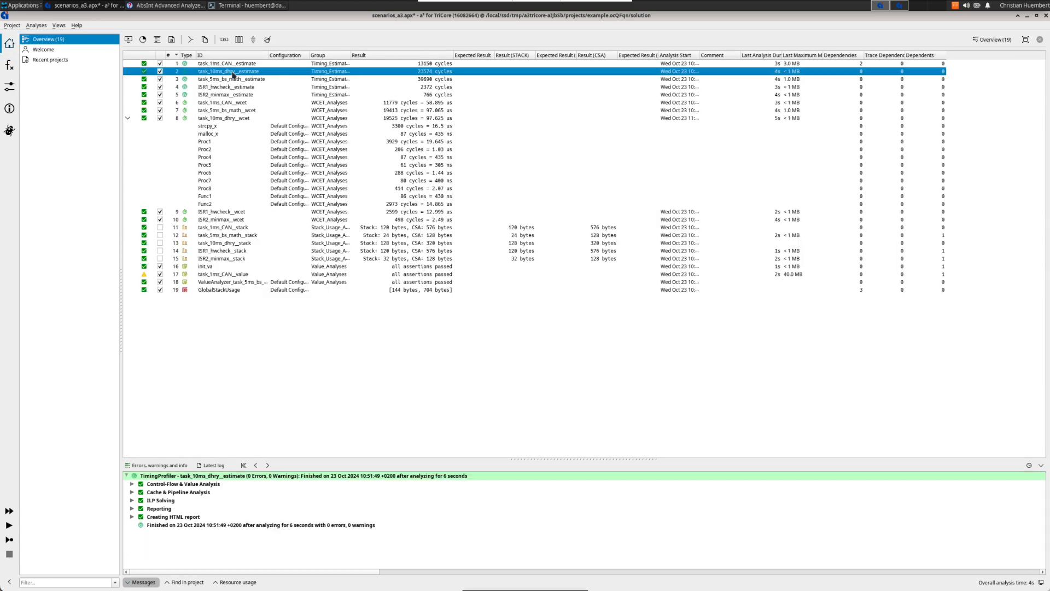
click(9, 526)
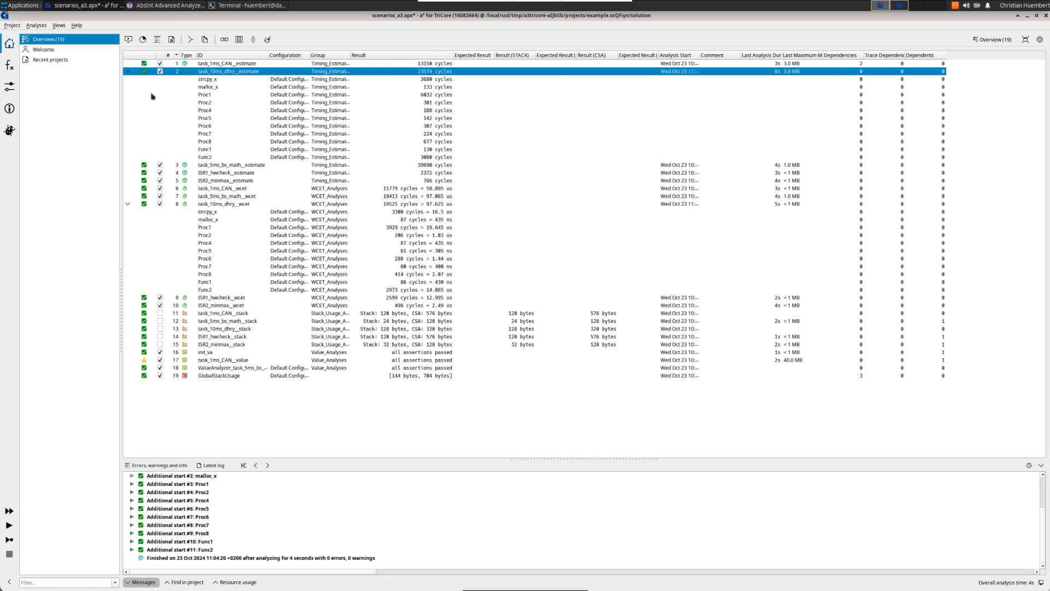
Step: Fold and unfold the additional-start rows of the task_10ms_dhry analyses in the overview
double_click(129, 73)
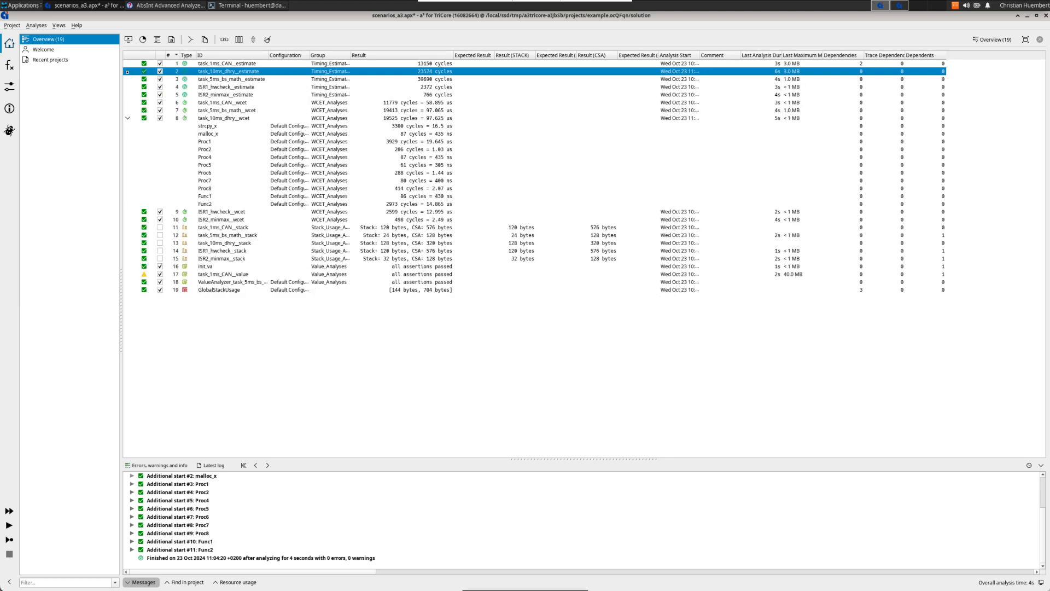
click(10, 43)
click(128, 119)
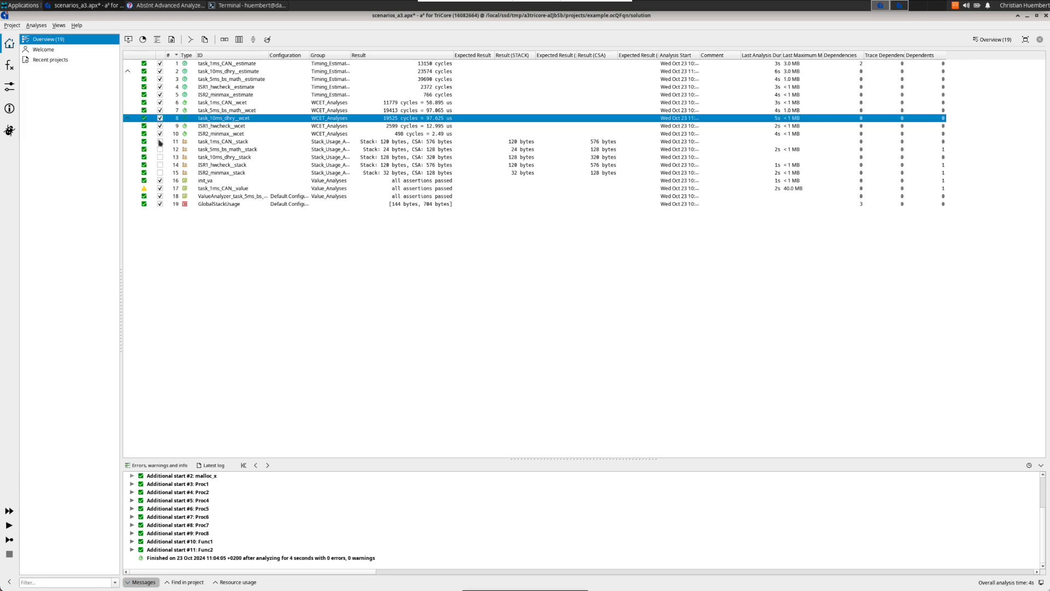
click(128, 119)
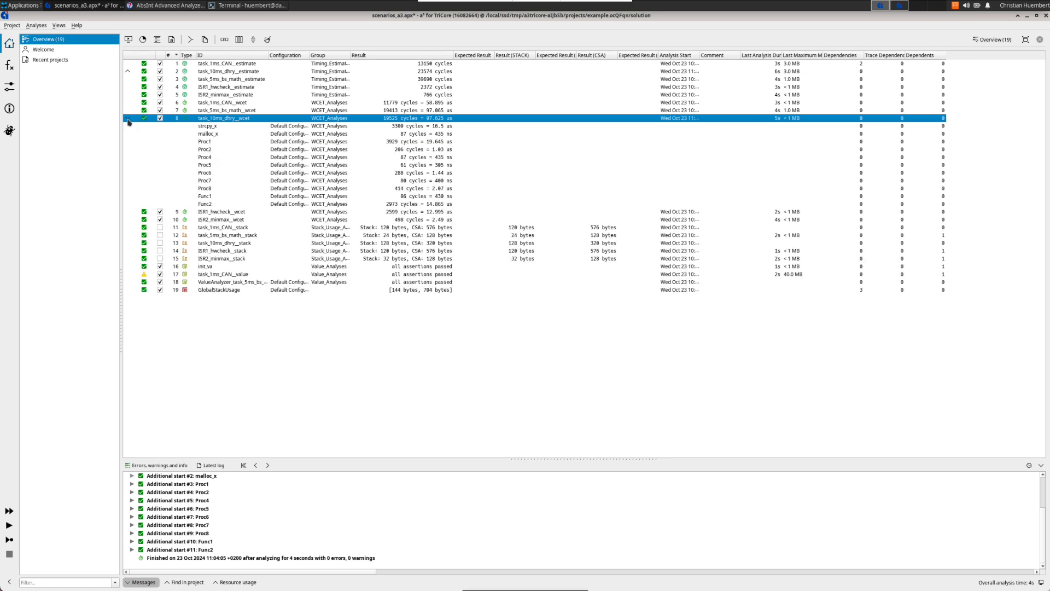
Step: Fold the additional-start rows of the task_10ms_dhry__estimate analysis in the overview
click(128, 71)
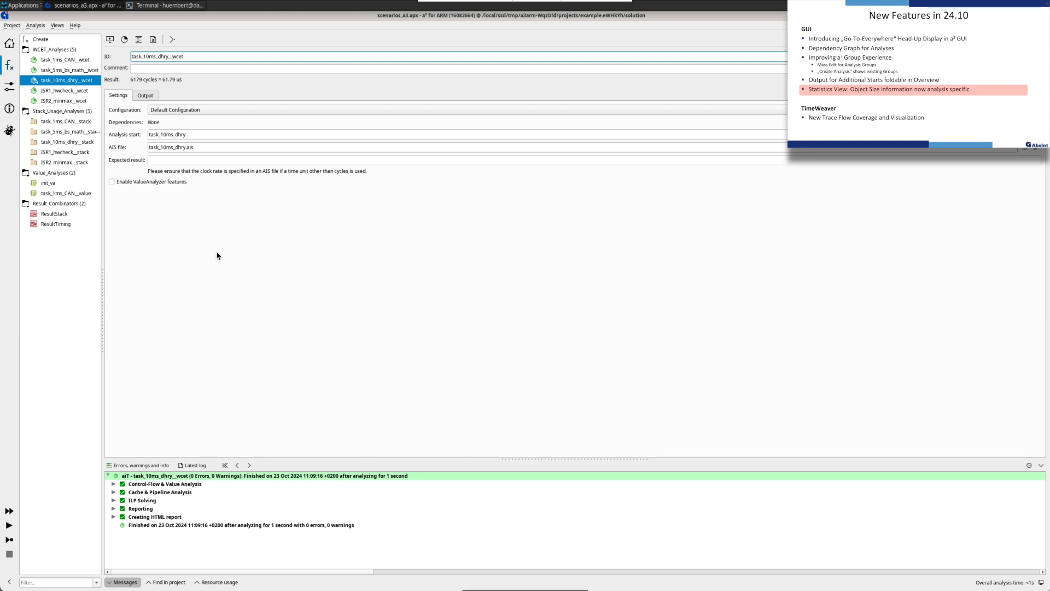
Step: Open the object size statistics of task_10ms_dhry_wcet and expand the Total row recursively
click(125, 40)
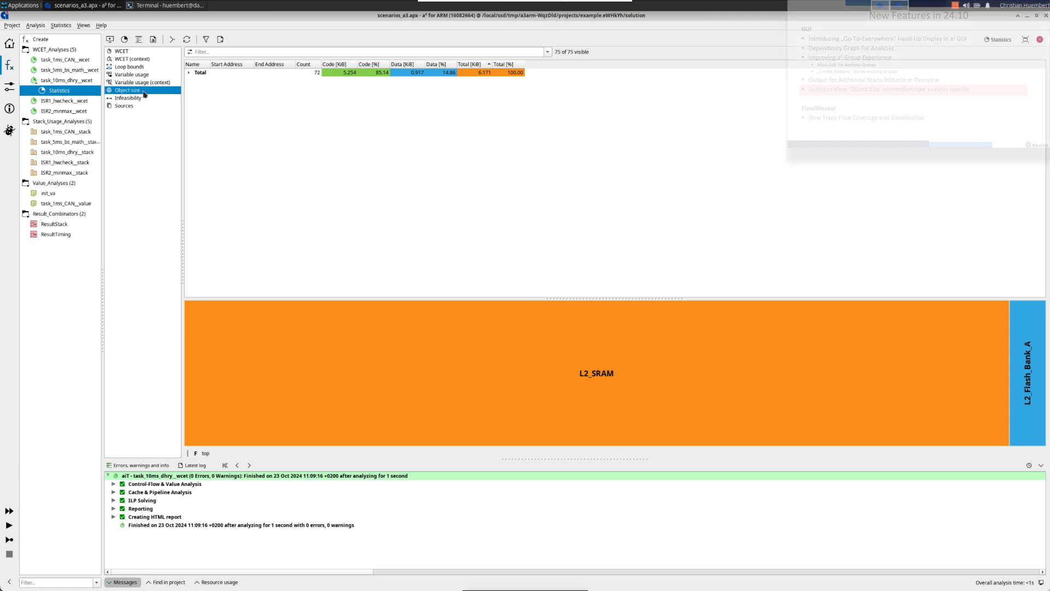
right_click(211, 73)
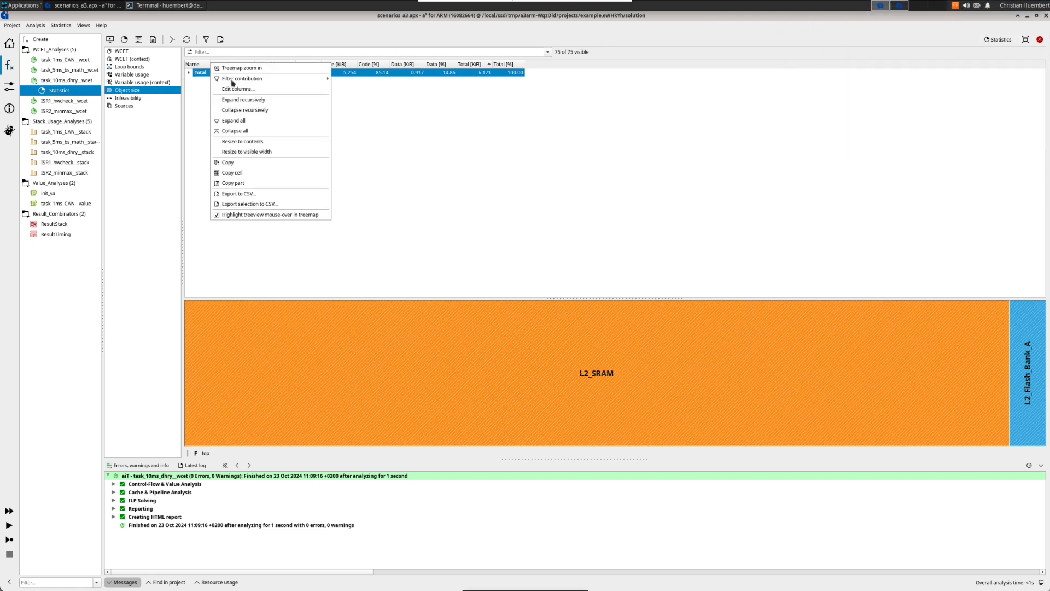
click(277, 100)
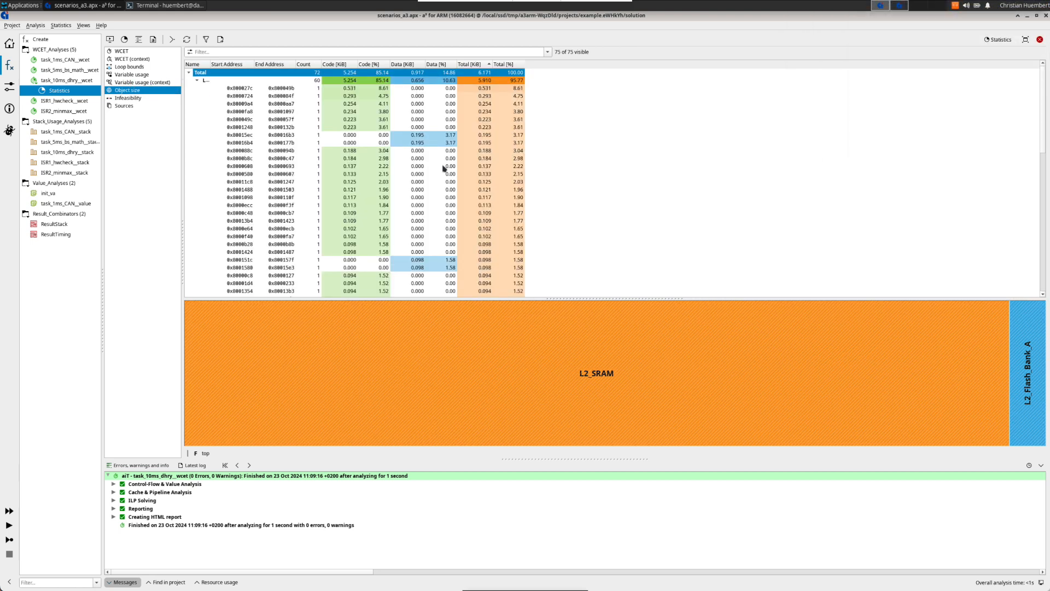
Step: Widen the Name column and fold and unfold the L2_SRAM memory region rows
drag(210, 64, 273, 64)
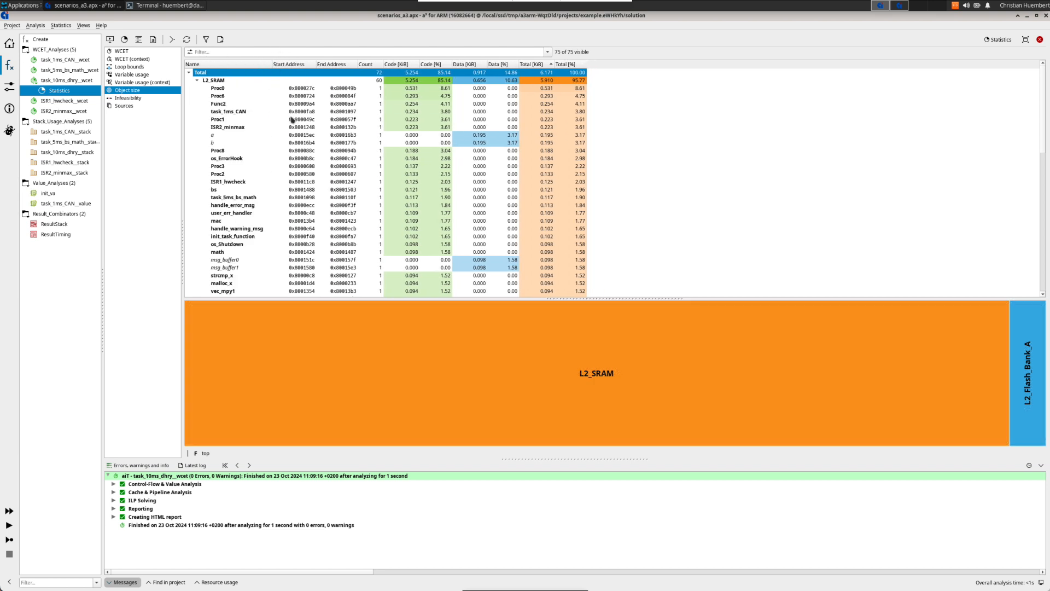
click(197, 80)
mouse_move(534, 403)
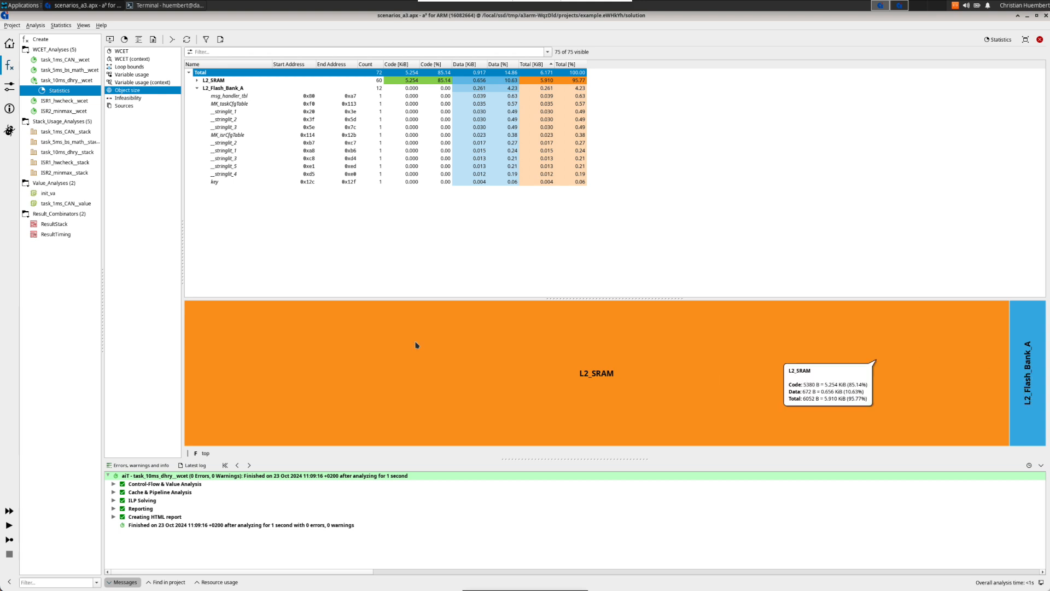
click(197, 80)
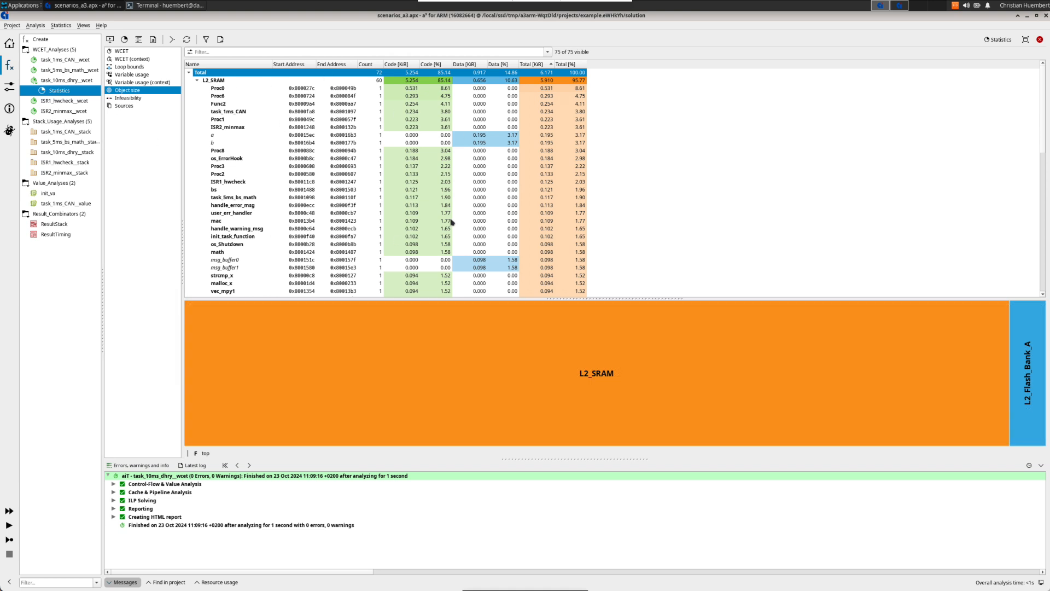
Step: Filter the object size table's contribution to Analysis contribution
right_click(338, 76)
mouse_move(386, 82)
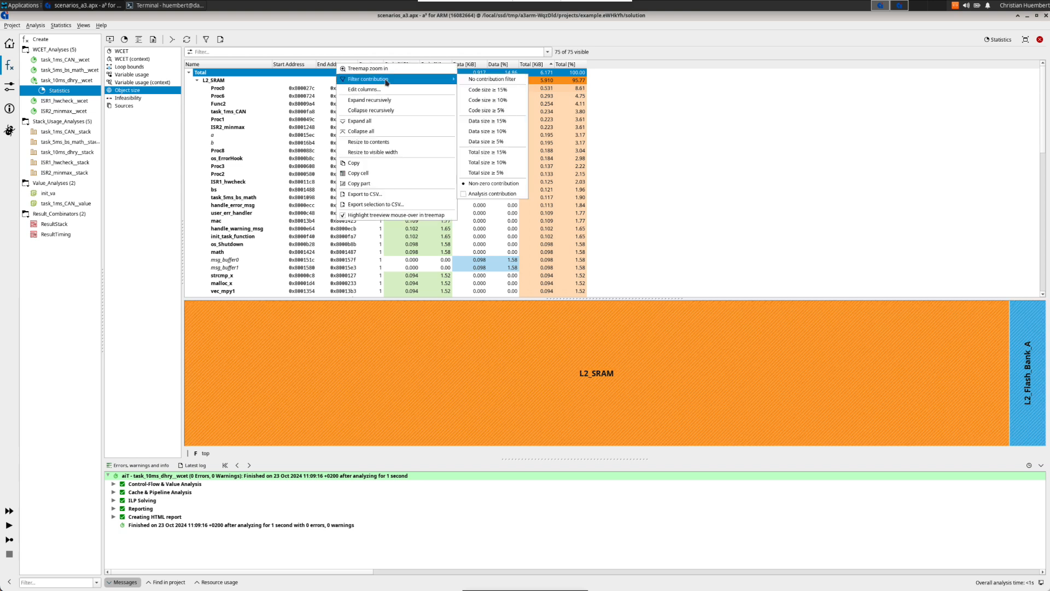
click(519, 196)
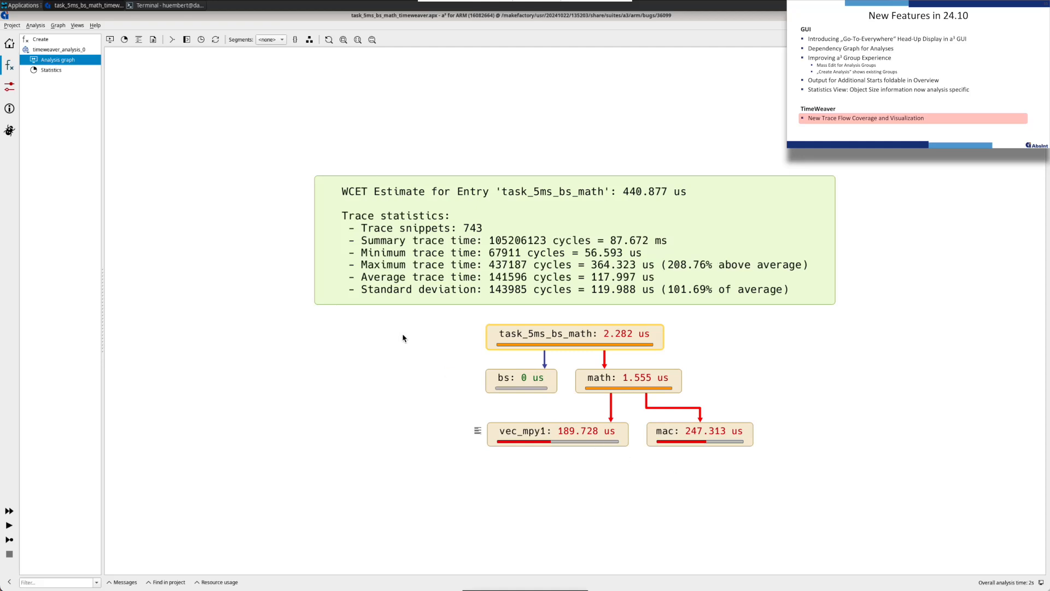
Step: Open the Trace Coverage statistics of timeweaver_analysis_0 and add the Overall traced flow [%] column
click(51, 71)
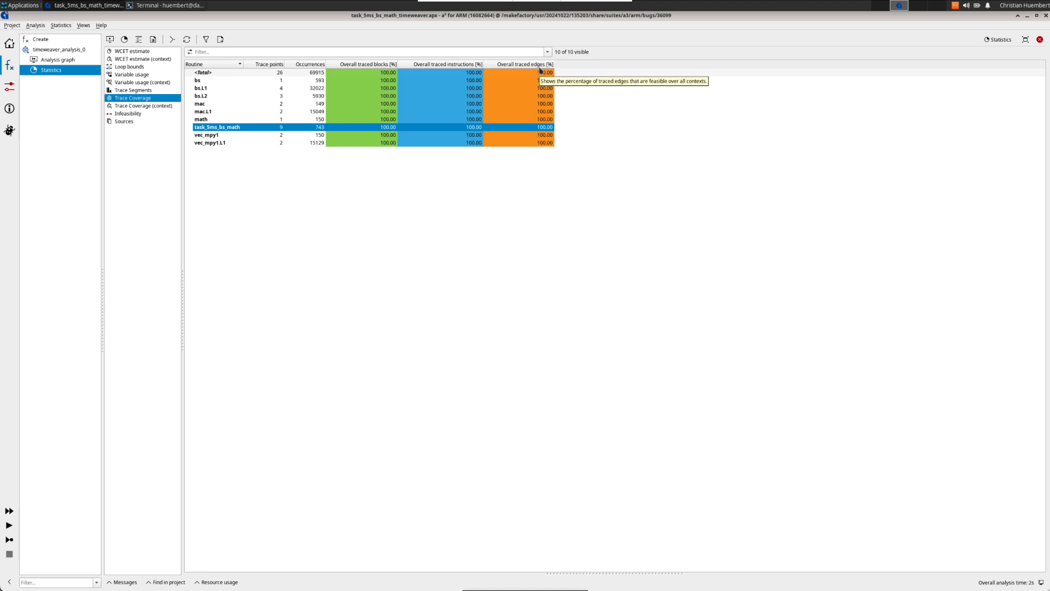
click(563, 64)
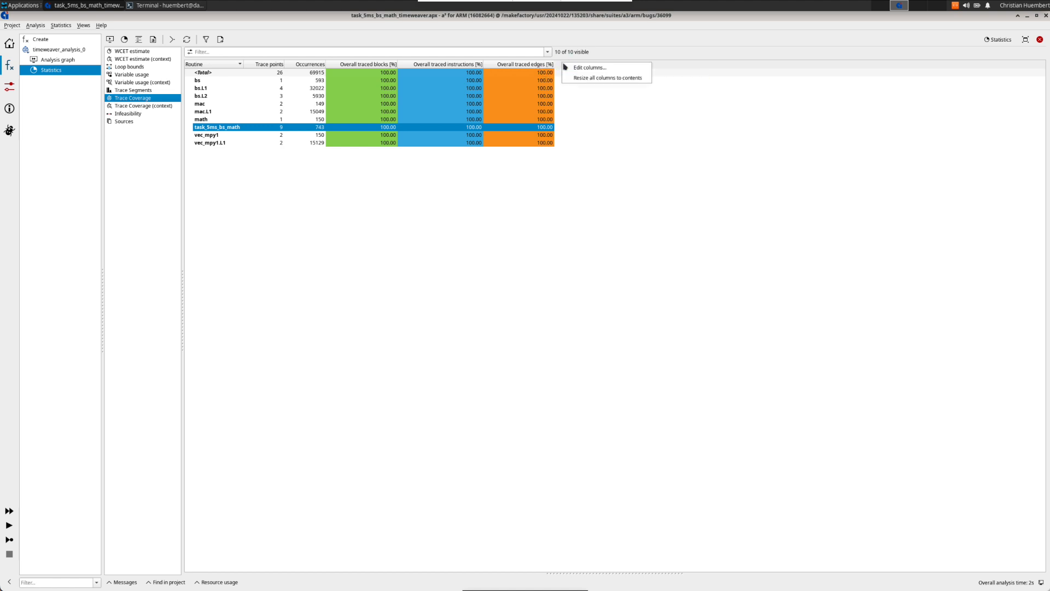
click(589, 68)
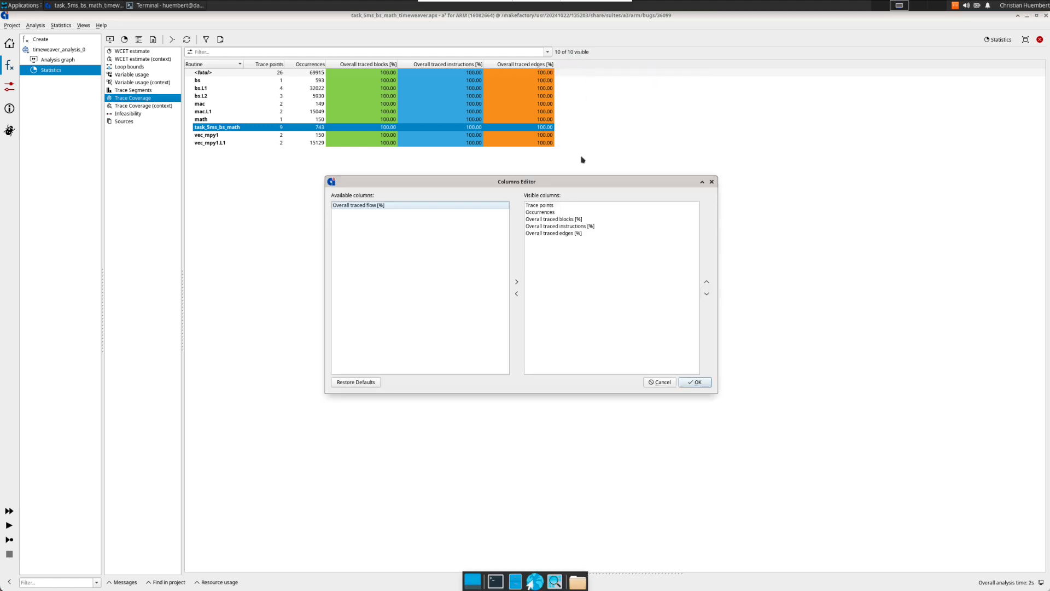
click(374, 207)
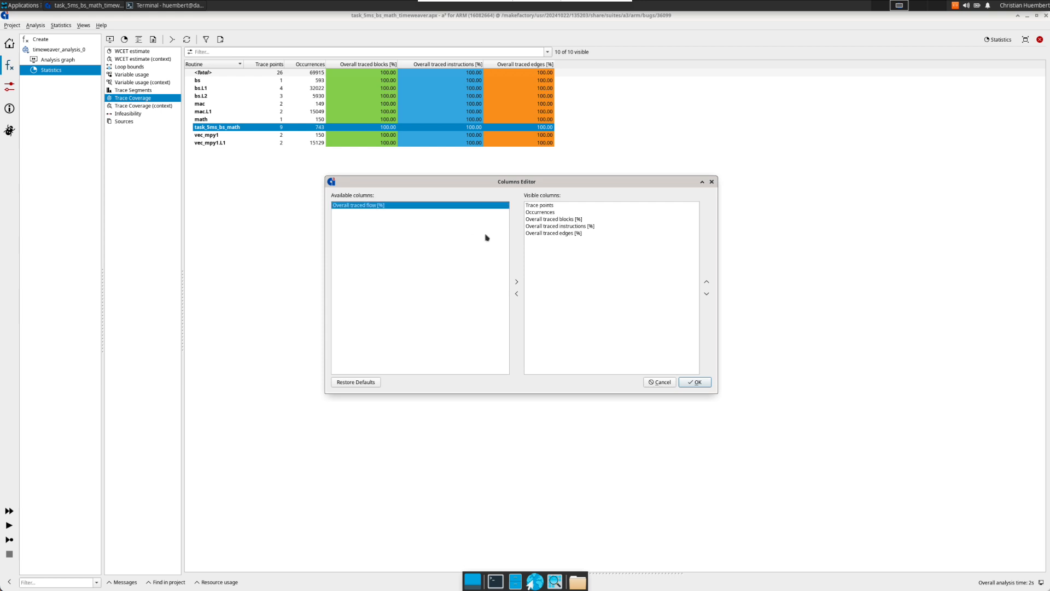
click(516, 281)
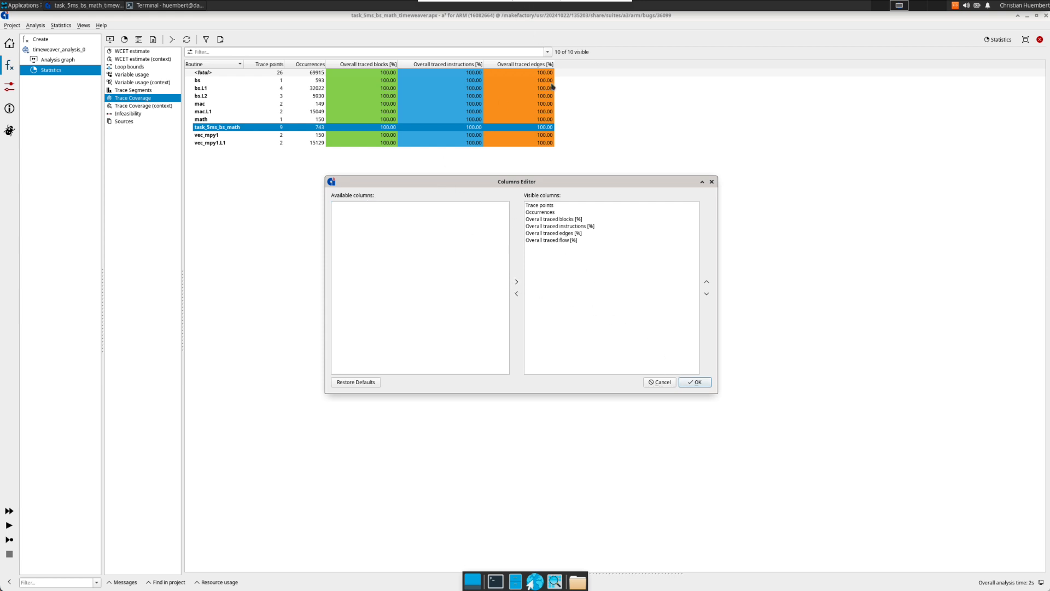
click(696, 384)
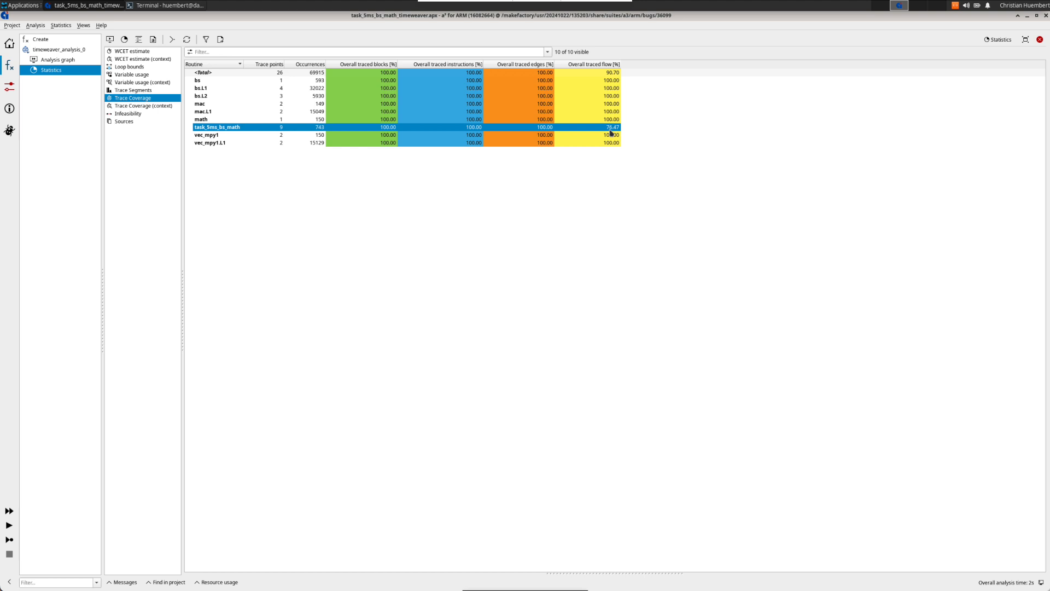
Step: Jump from the task_5ms_bs_math coverage row to its analysis graph
mouse_move(611, 133)
right_click(590, 131)
click(604, 122)
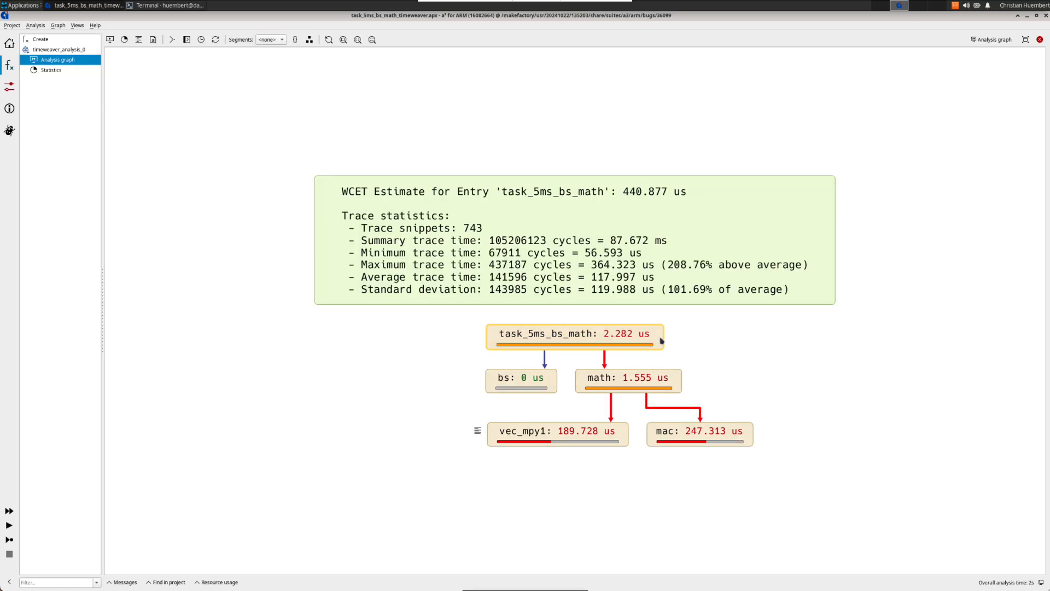
Step: Expand the task_5ms_bs_math node in the analysis graph and highlight the trace flows on the edges into block 0x800001de0
double_click(662, 340)
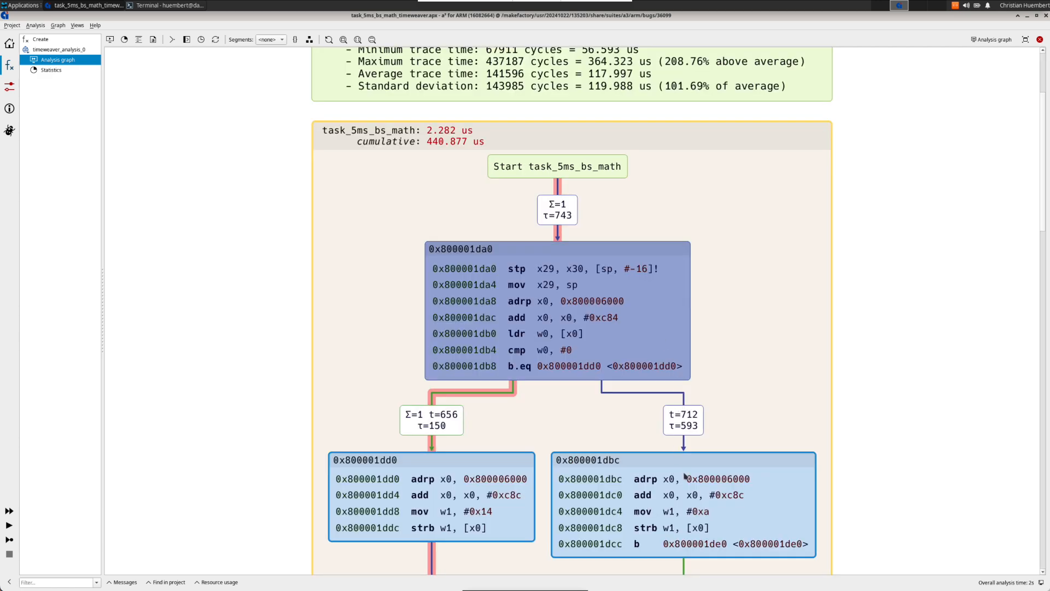
scroll(668, 469, down, 1)
drag(674, 320, 679, 108)
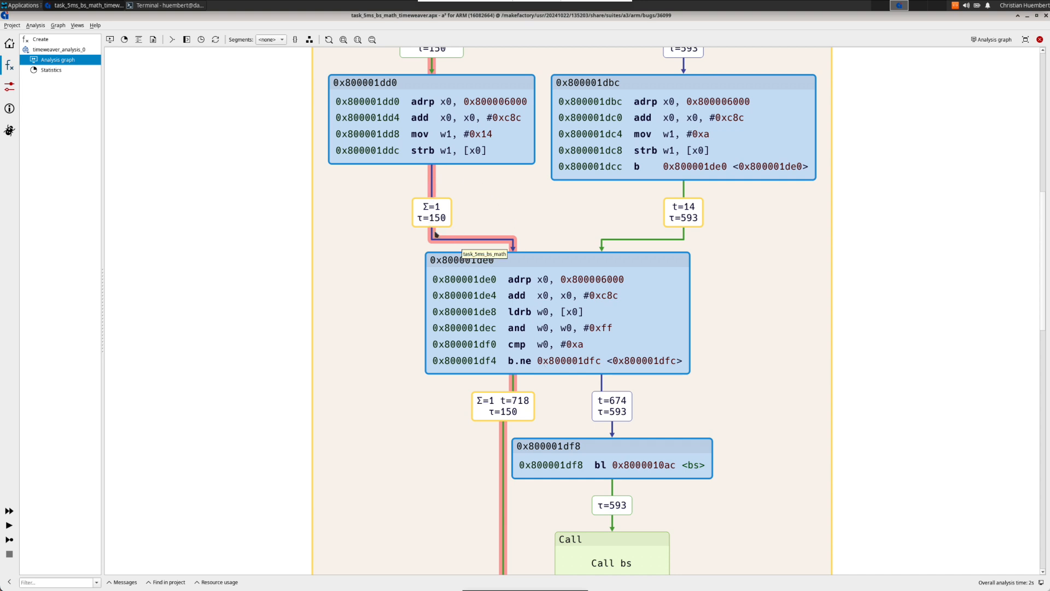
click(514, 244)
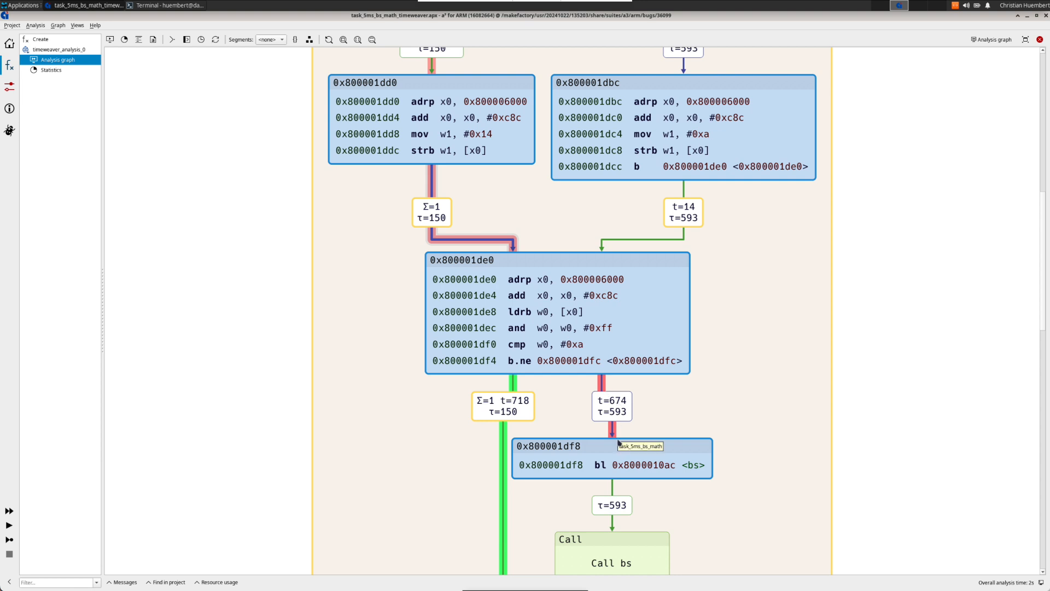
click(678, 242)
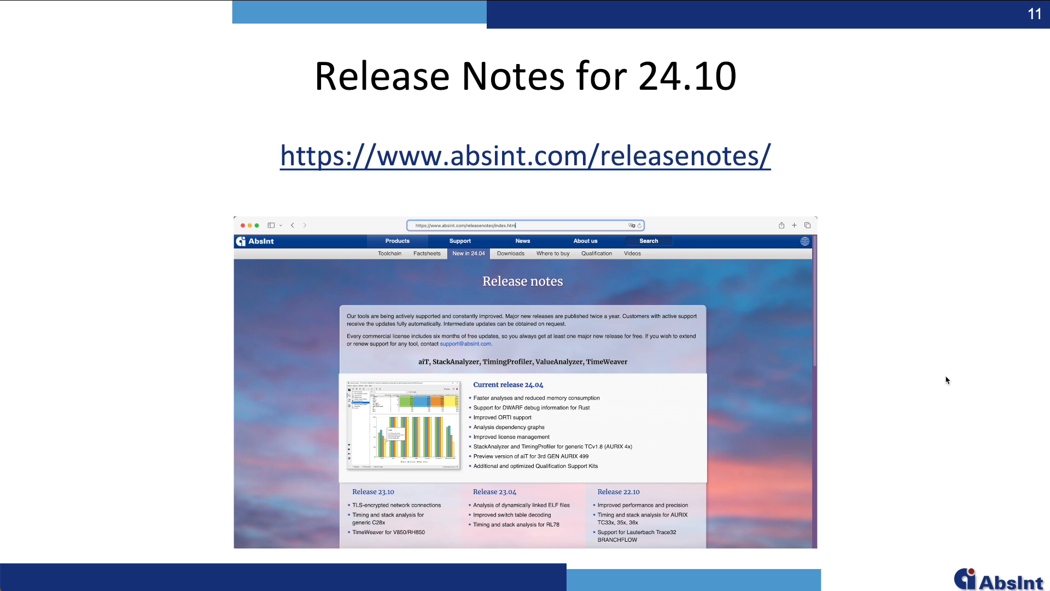
key(Right)
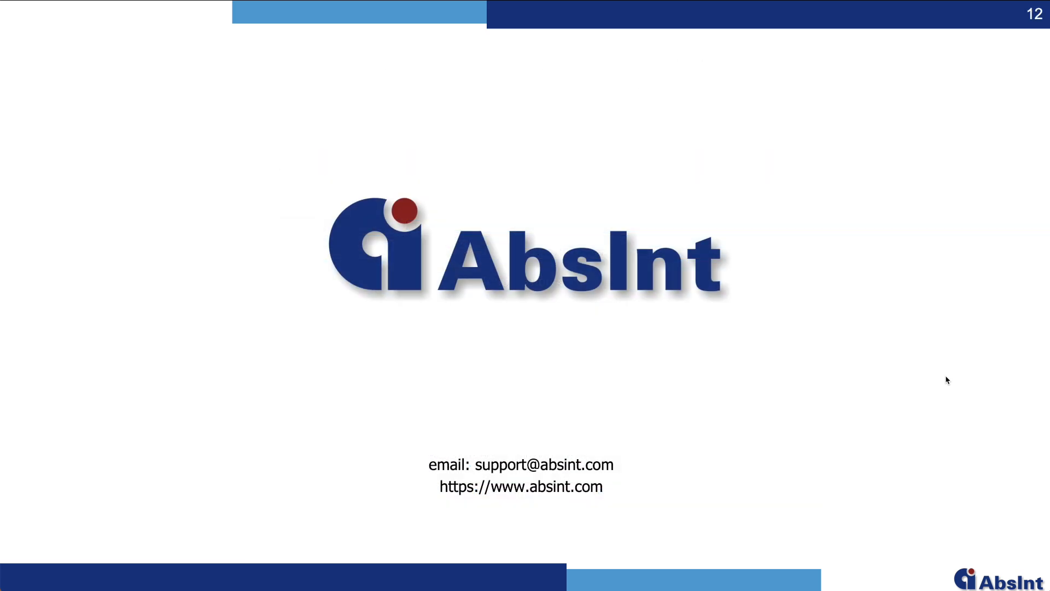